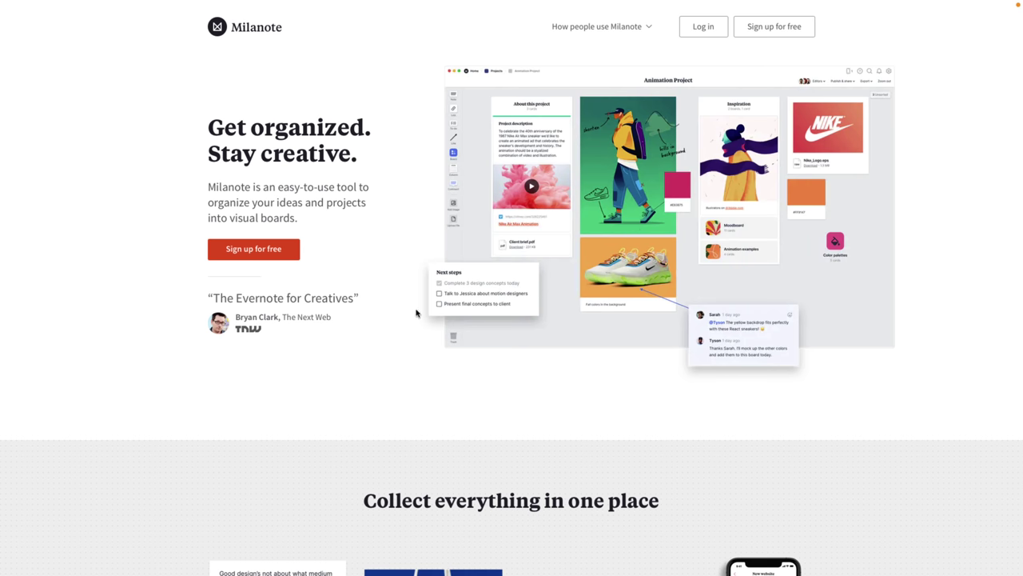
Step: Look through the Milanote home page, covering its sections on collecting content, organizing visually, team collaboration and user types
mouse_move(623, 3)
scroll(589, 243, down, 1)
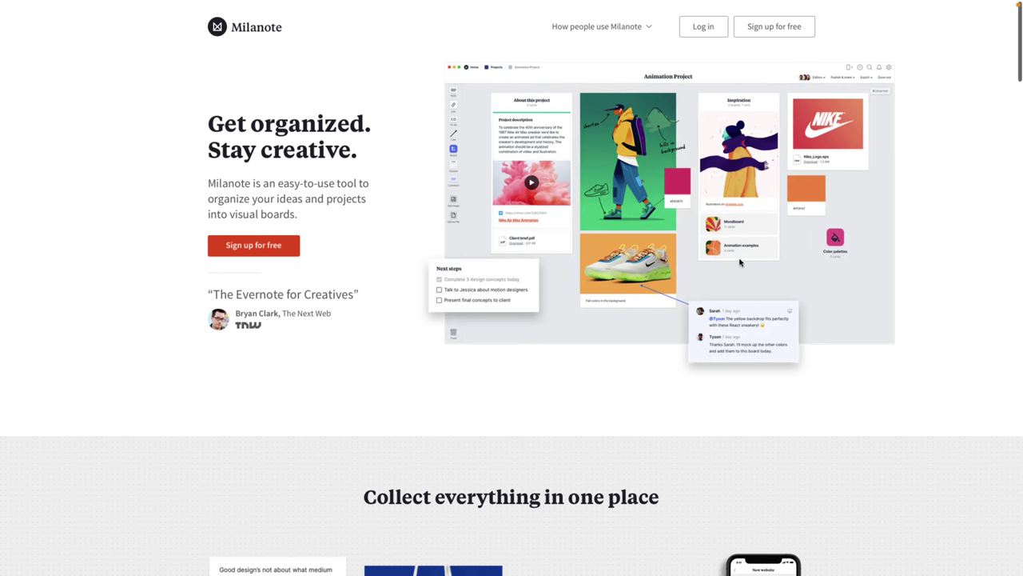
scroll(950, 251, down, 3)
scroll(950, 250, down, 2)
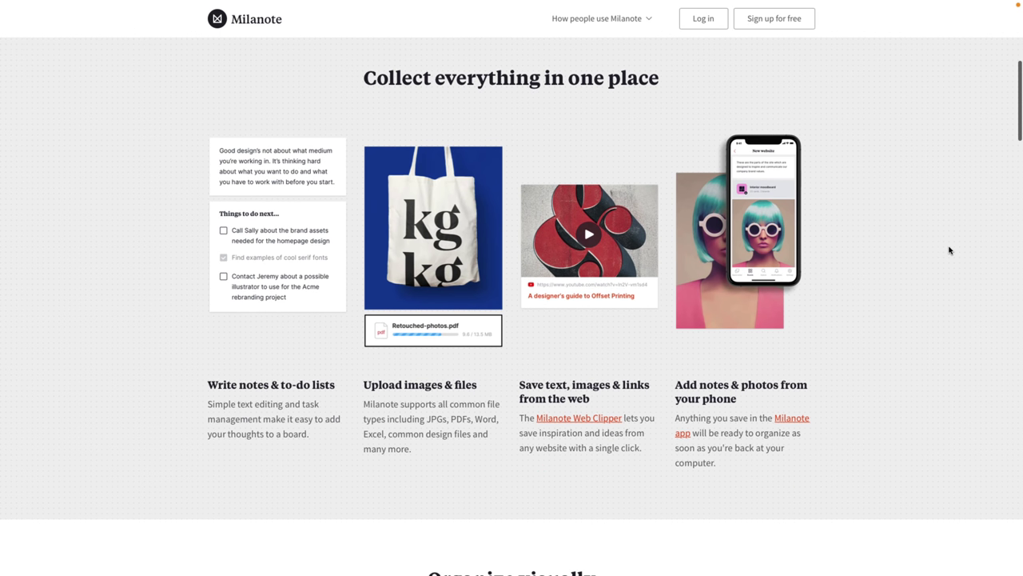
scroll(949, 250, down, 1)
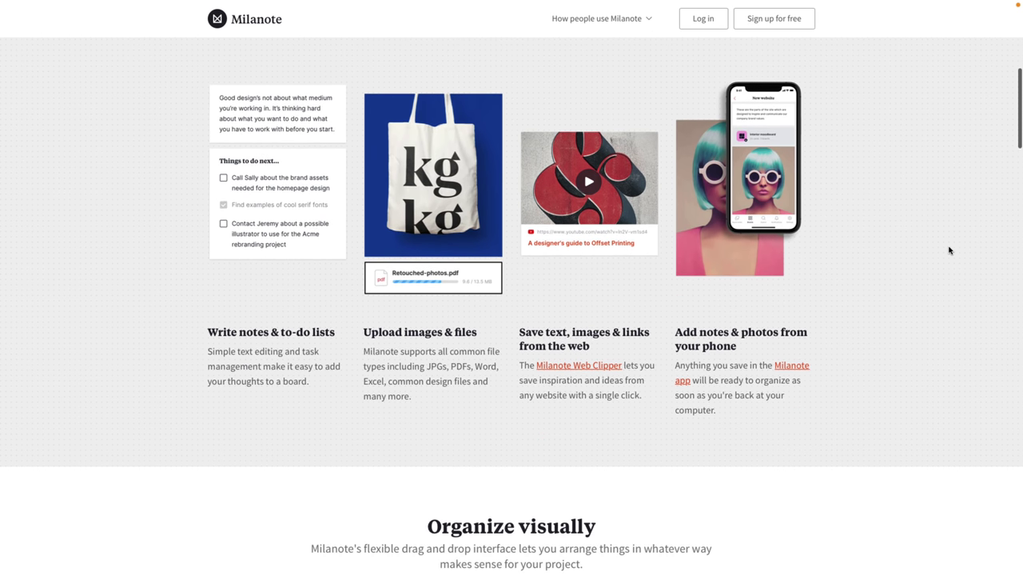
scroll(949, 250, down, 1)
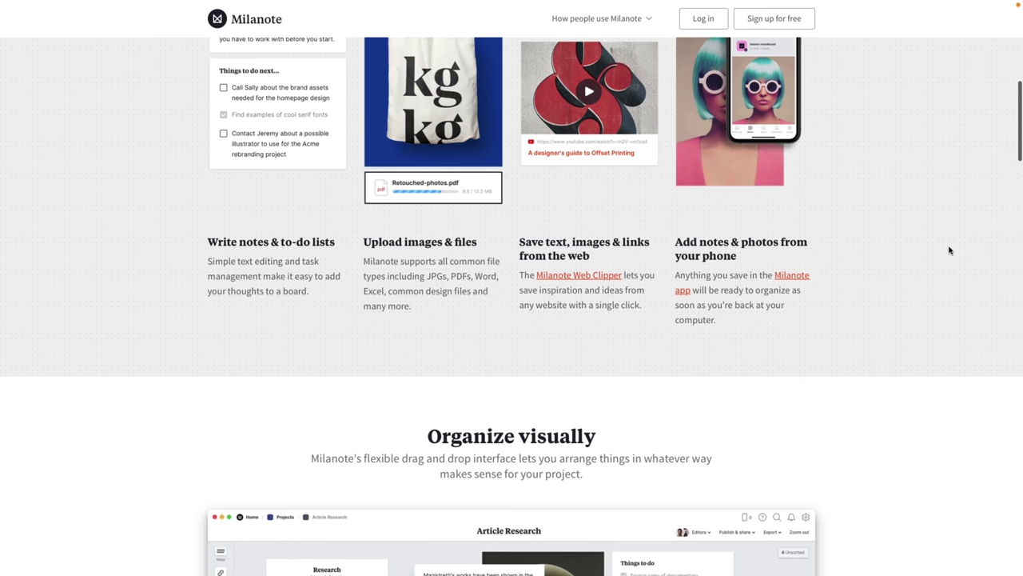
scroll(950, 250, down, 1)
scroll(950, 250, down, 3)
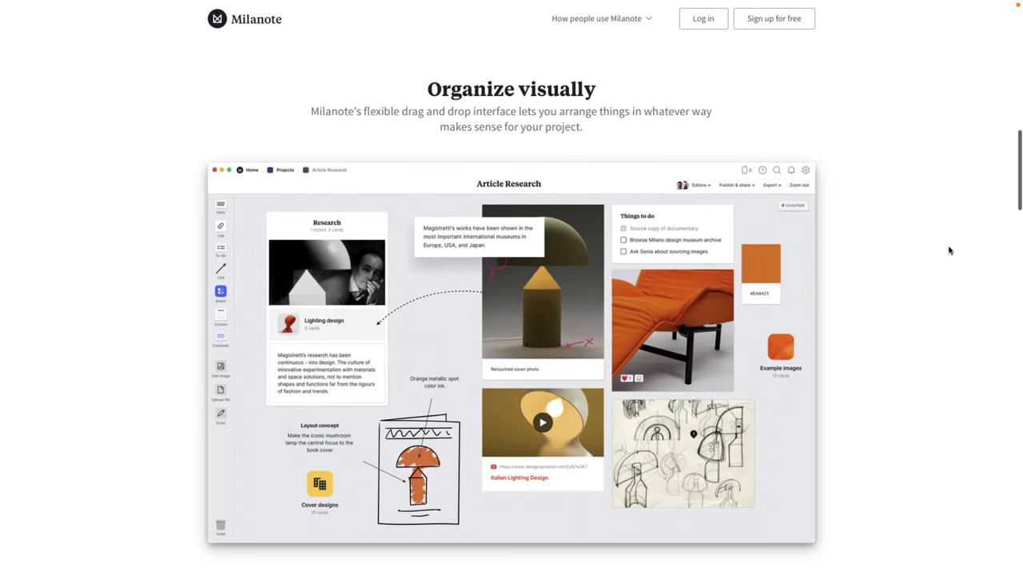
scroll(950, 250, down, 3)
scroll(949, 250, down, 9)
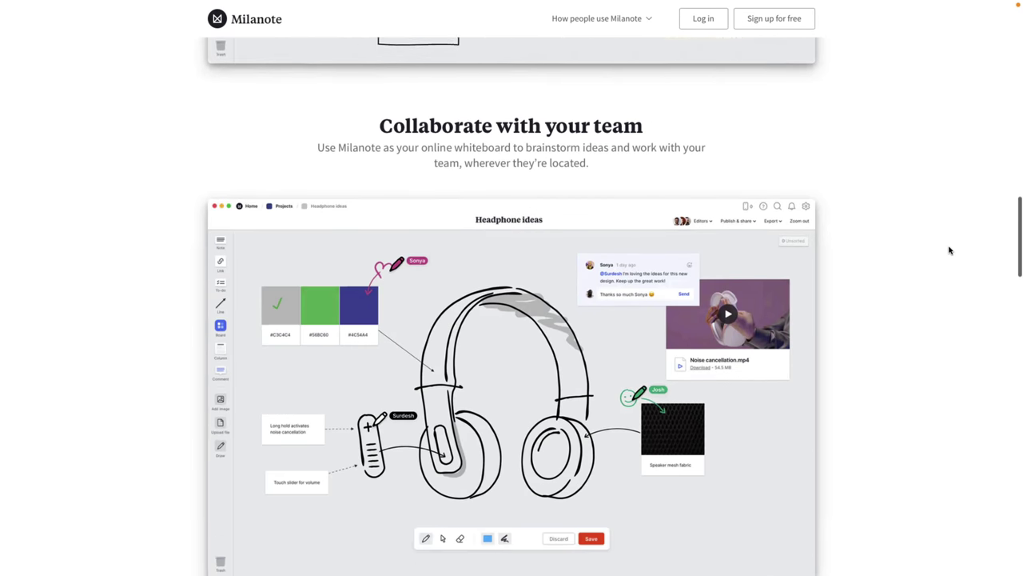
scroll(949, 250, down, 2)
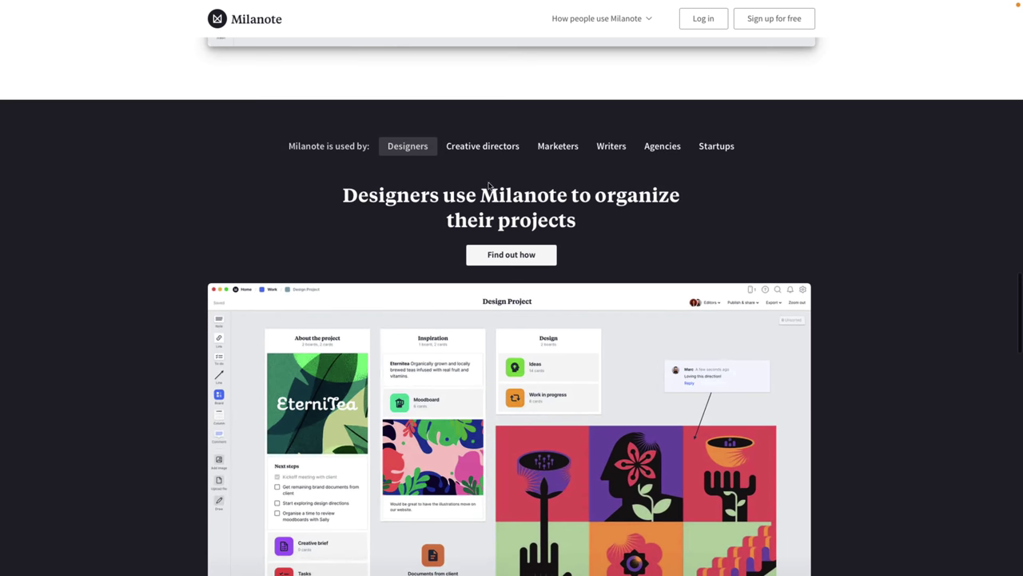
scroll(537, 187, up, 12)
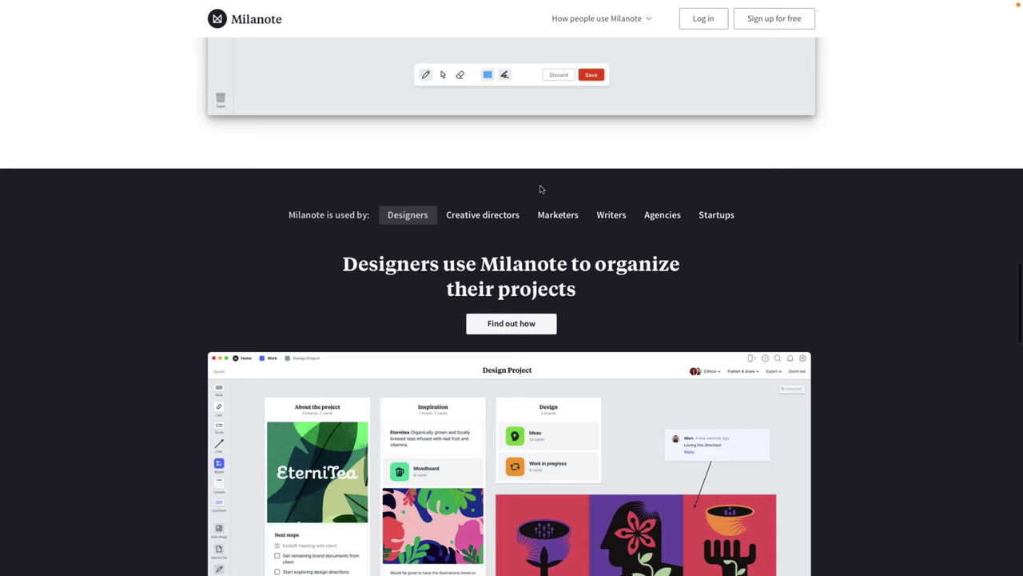
Step: Open the page on how game designers use Milanote and read its sections from workflow and story outlines to game proposals
click(622, 28)
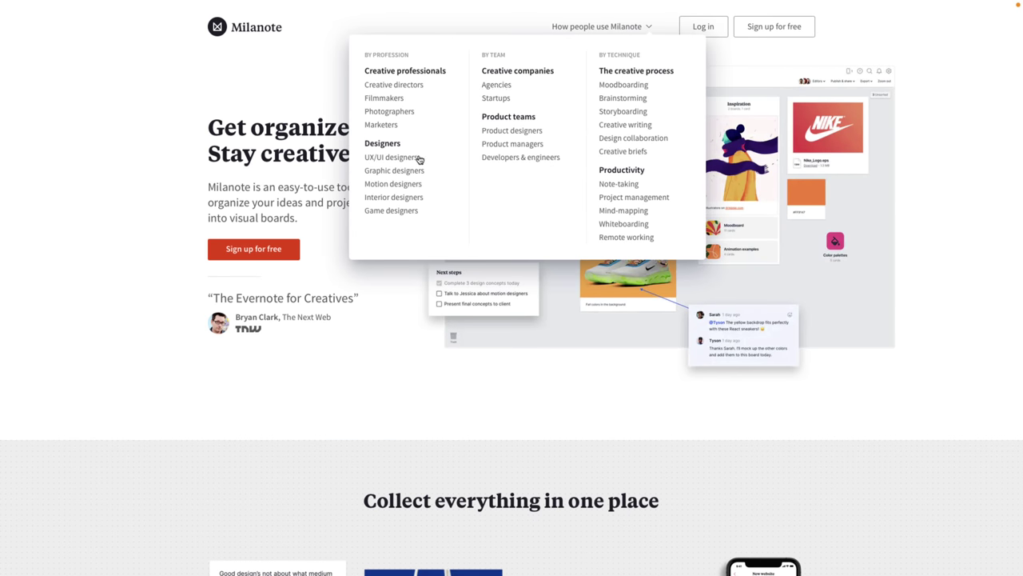
click(386, 213)
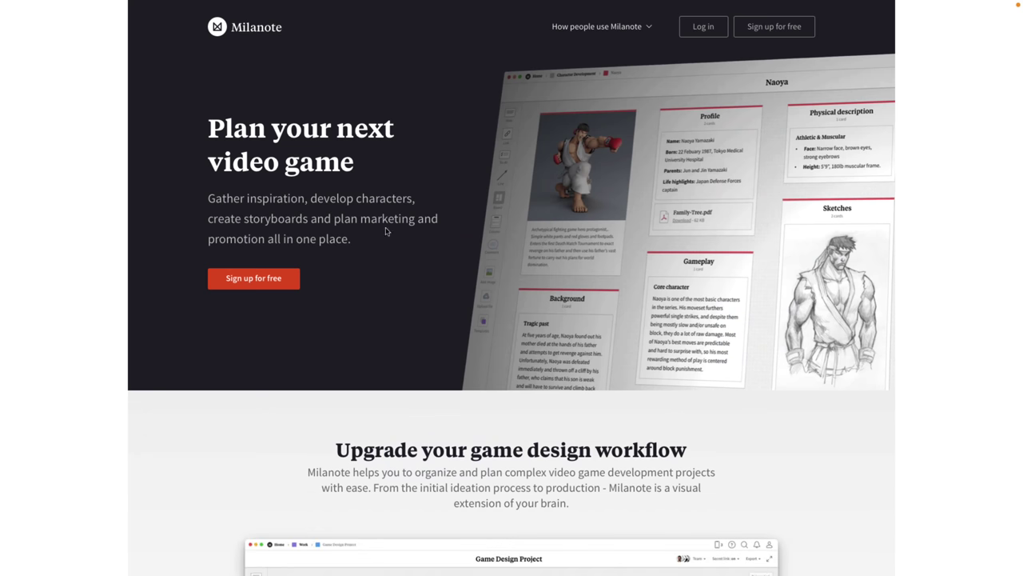
scroll(540, 205, down, 1)
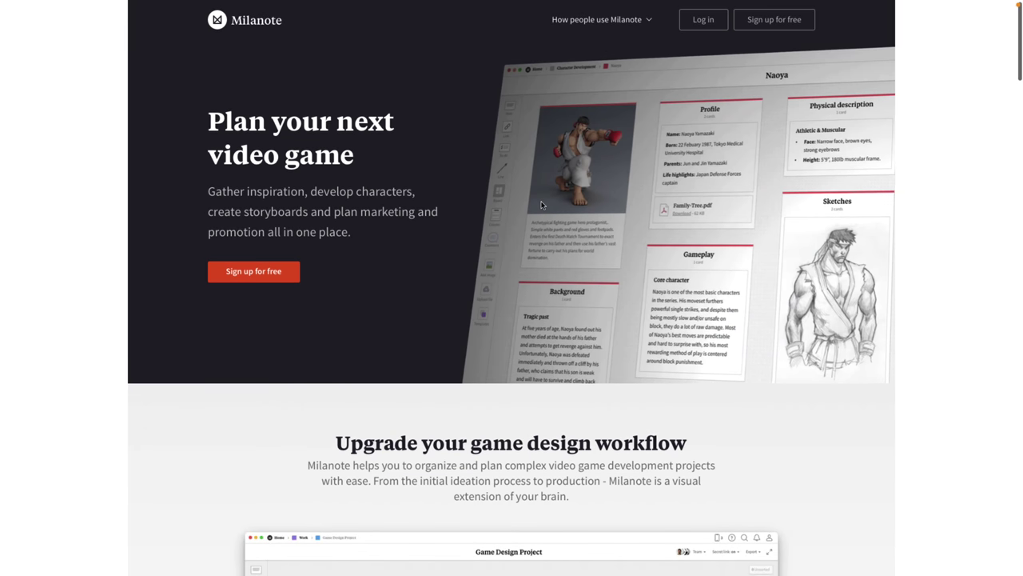
scroll(594, 268, down, 2)
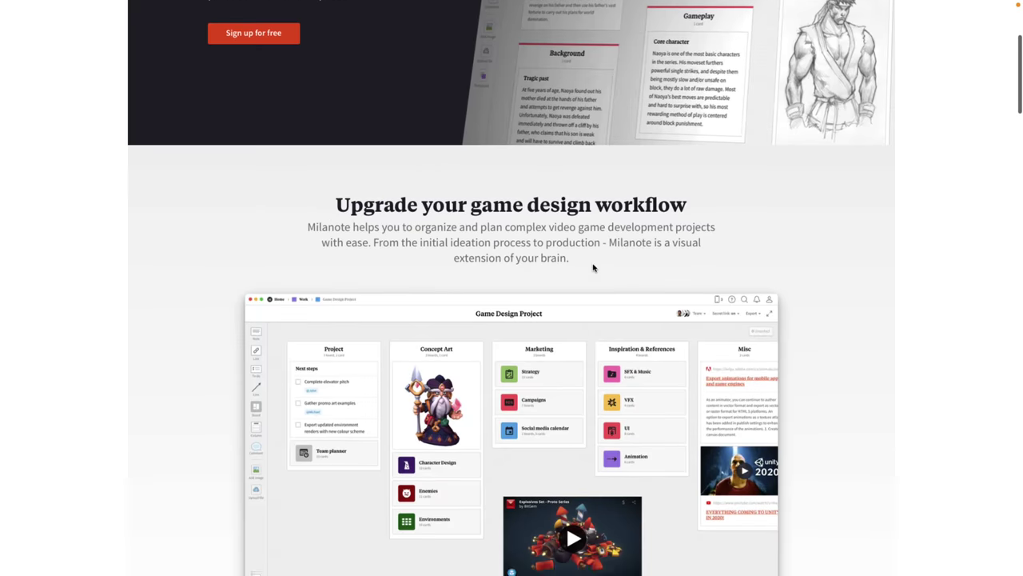
scroll(594, 268, down, 7)
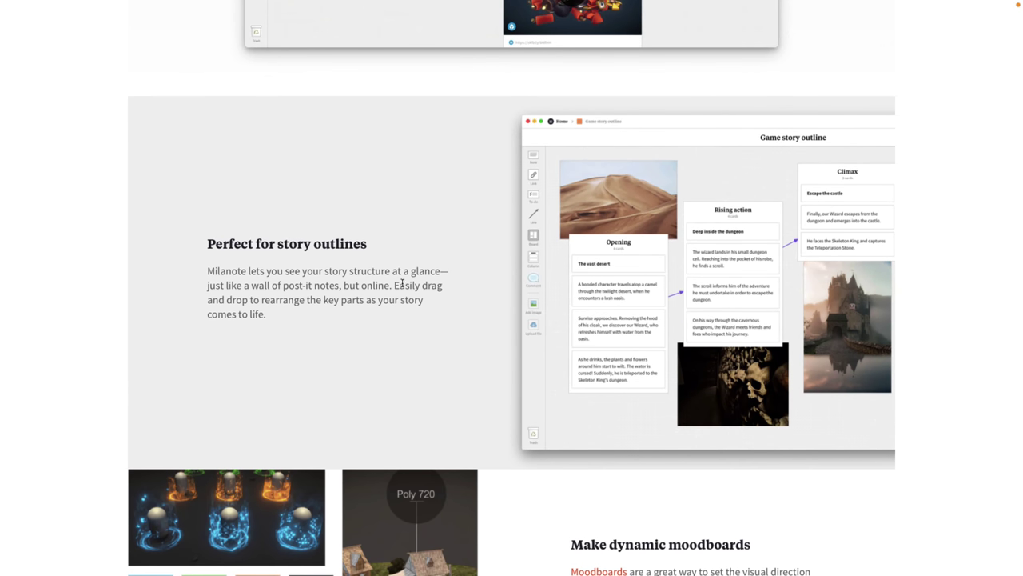
scroll(552, 290, down, 4)
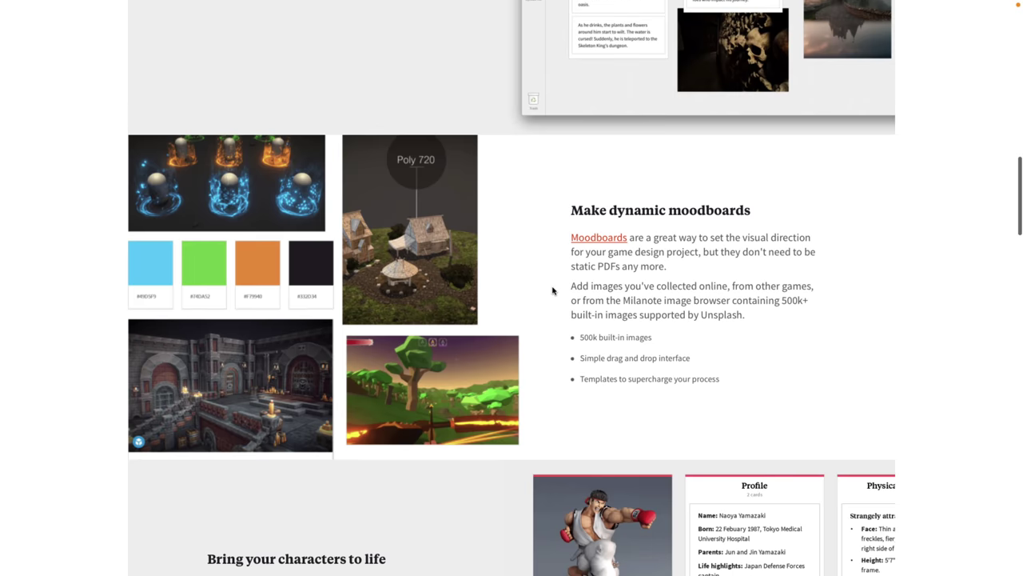
scroll(551, 290, down, 2)
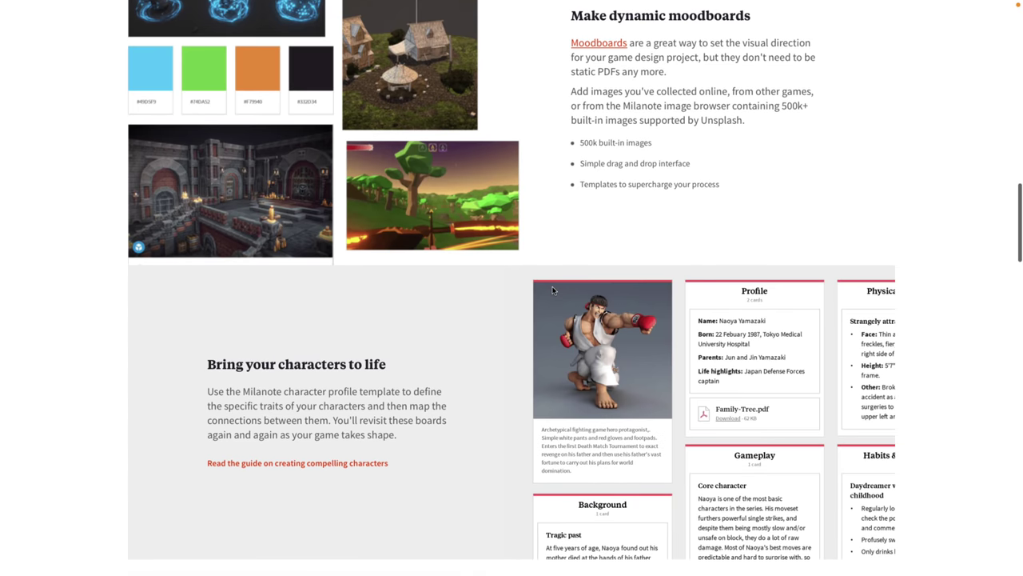
scroll(551, 290, down, 5)
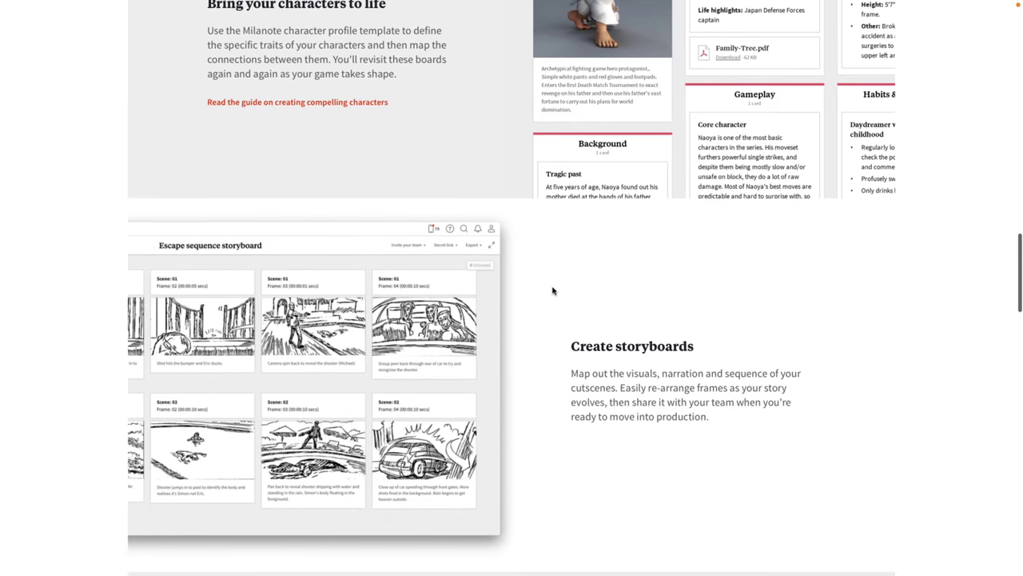
scroll(551, 290, down, 7)
scroll(552, 290, down, 2)
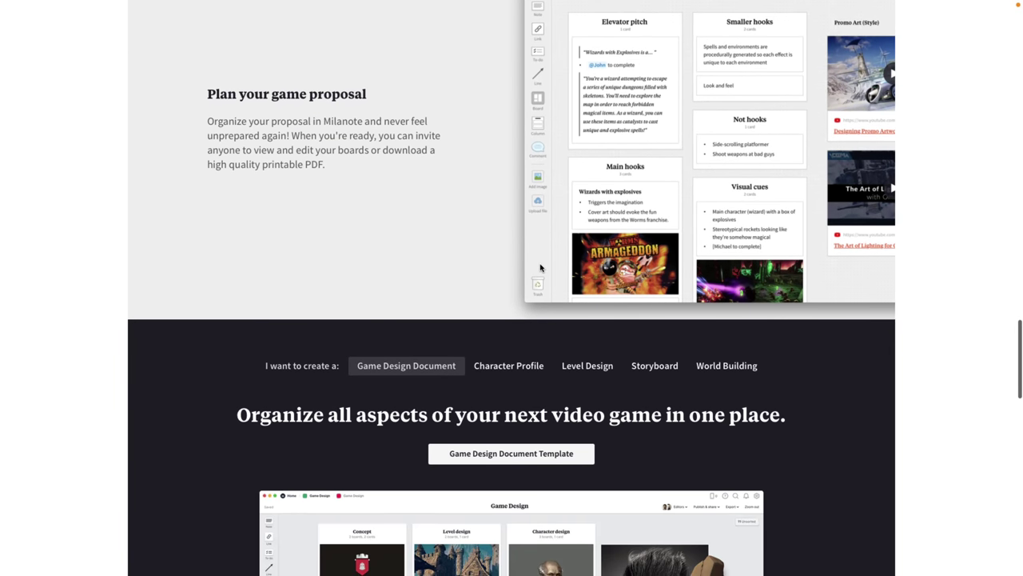
scroll(540, 268, down, 3)
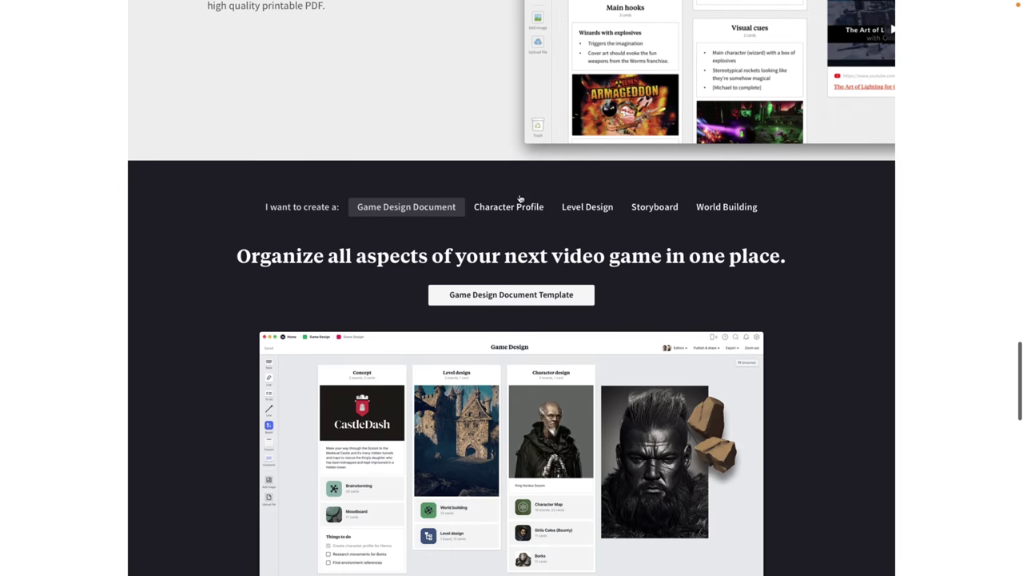
Step: View the example boards for Character Profile, Level Design, Storyboard and World Building
click(515, 207)
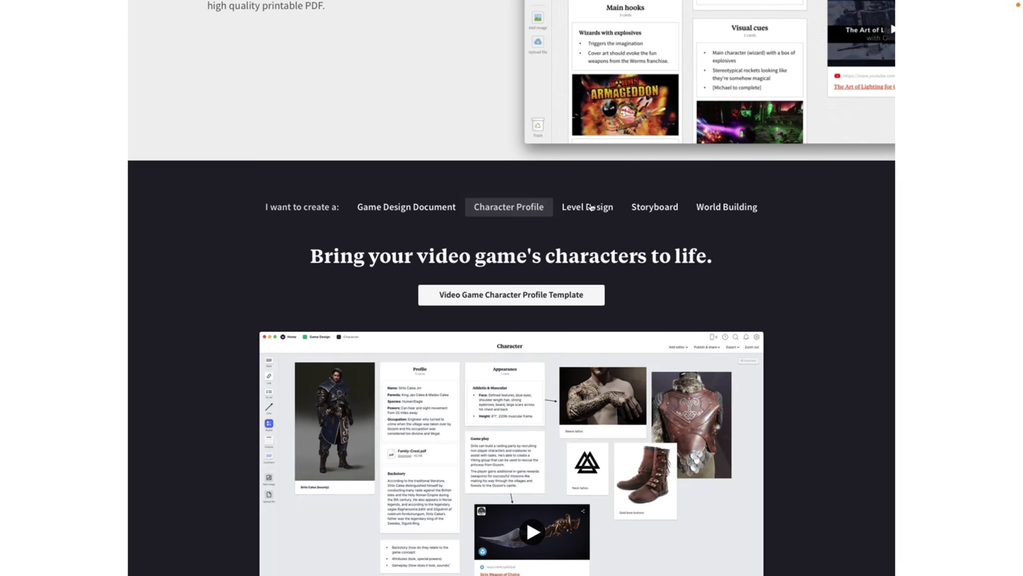
click(591, 207)
click(660, 211)
click(728, 211)
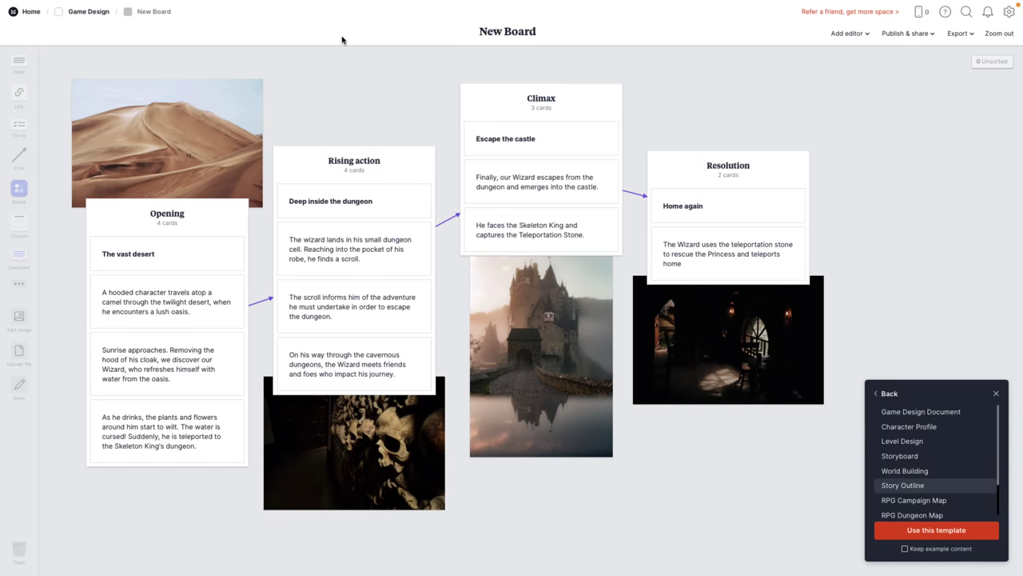
Step: Return to the Home board and add a new board named MyUberGame to its empty area
click(31, 12)
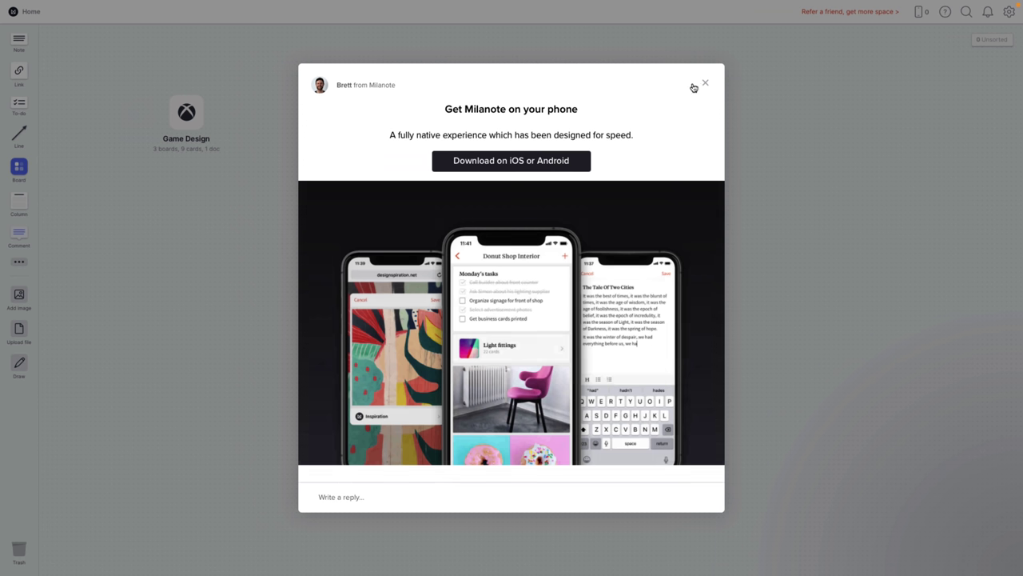
click(705, 84)
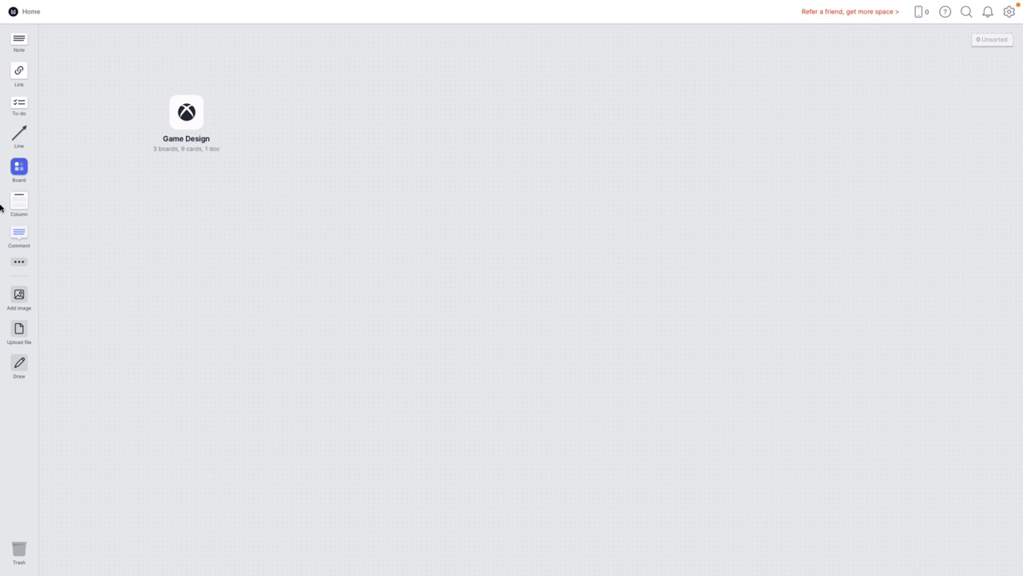
drag(20, 166, 360, 226)
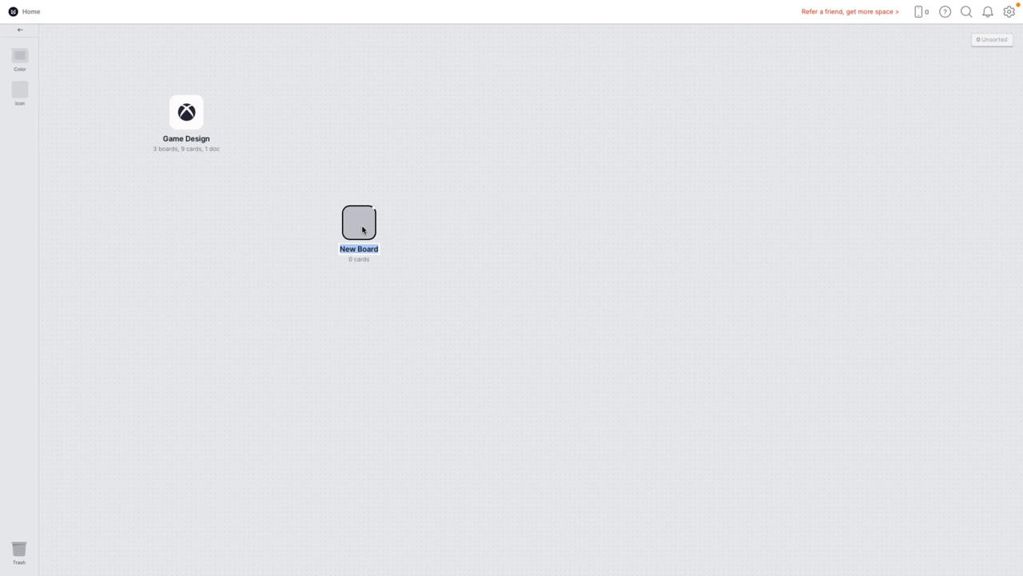
click(367, 251)
double_click(368, 250)
key(ctrl+a)
text(MyUberGame)
key(Return)
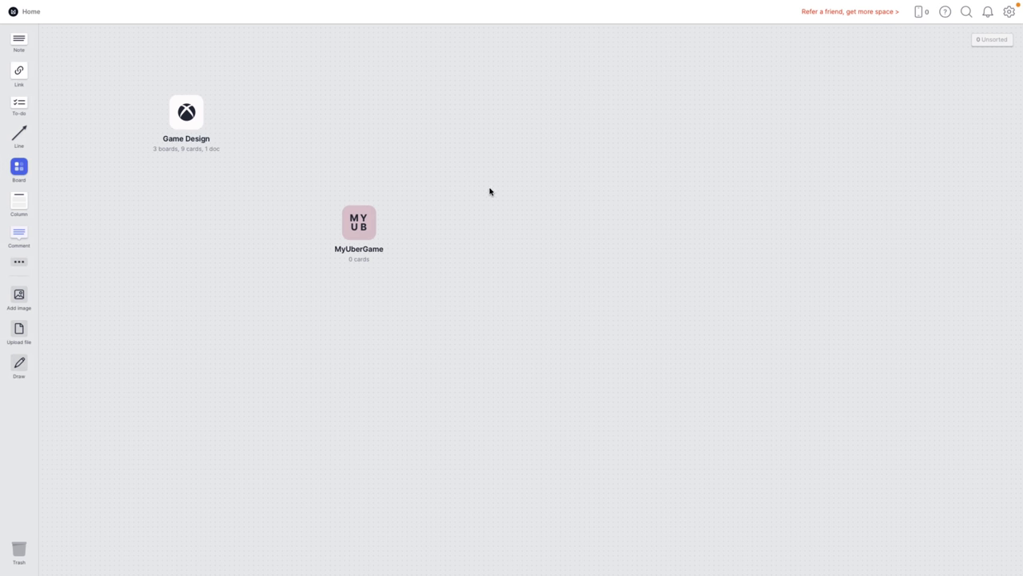
Step: Open the MyUberGame board and apply the Game Design Document template from the game design templates, keeping the example content
click(357, 224)
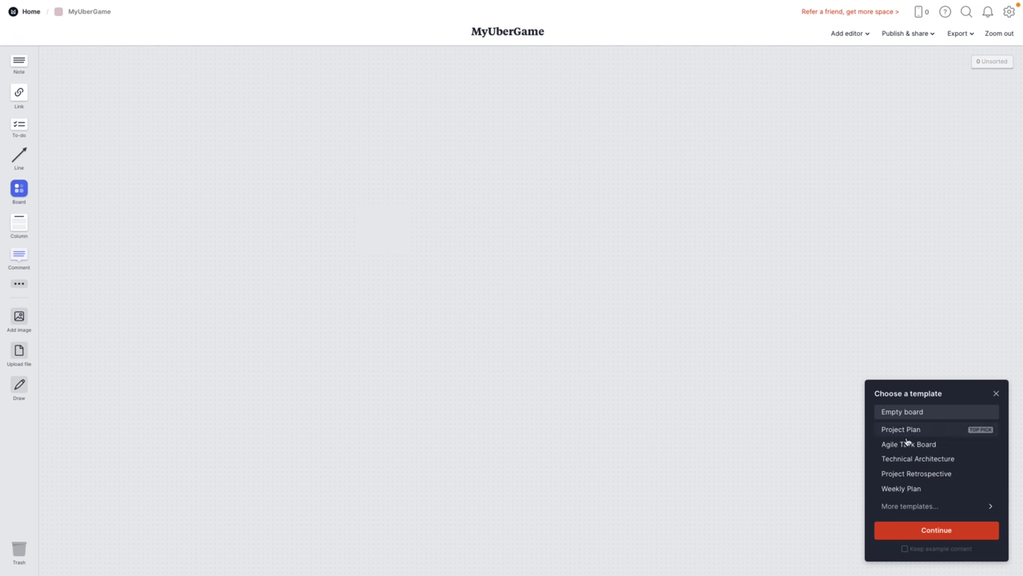
click(927, 506)
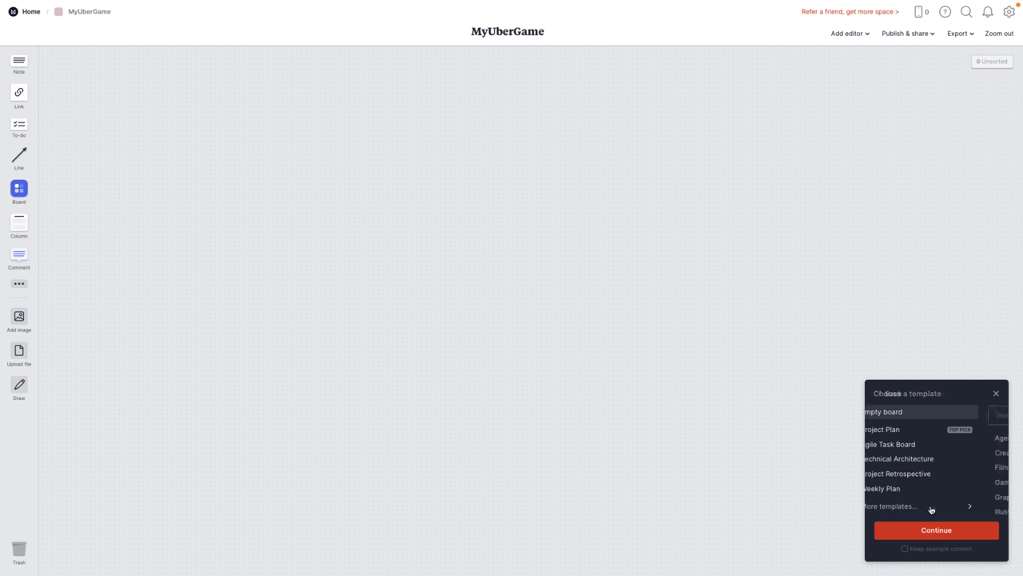
click(920, 483)
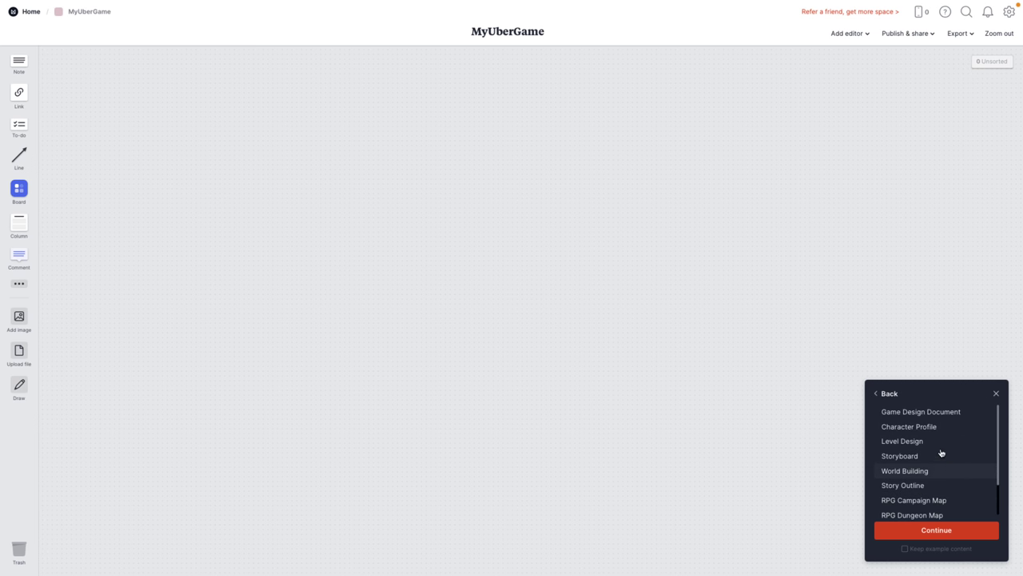
click(923, 412)
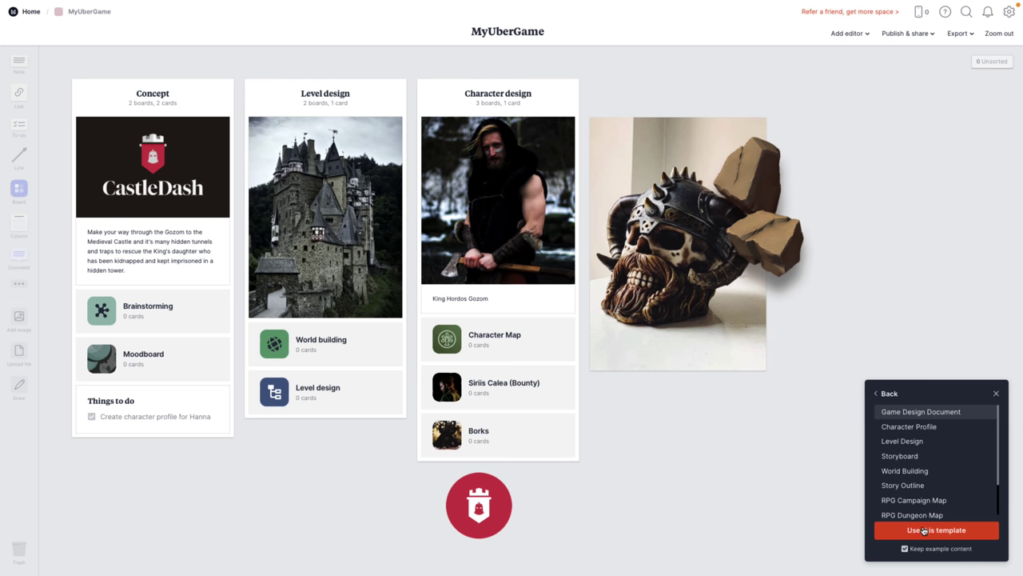
click(924, 530)
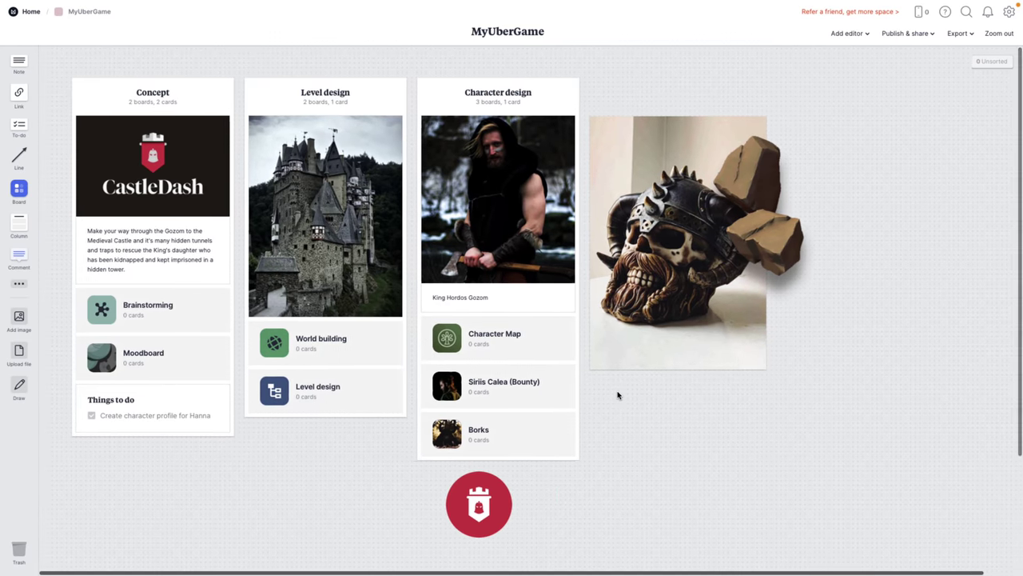
Step: Look over the MyUberGame template content and its Concept column, visiting the nested Brainstorming board and returning to MyUberGame
scroll(617, 395, down, 4)
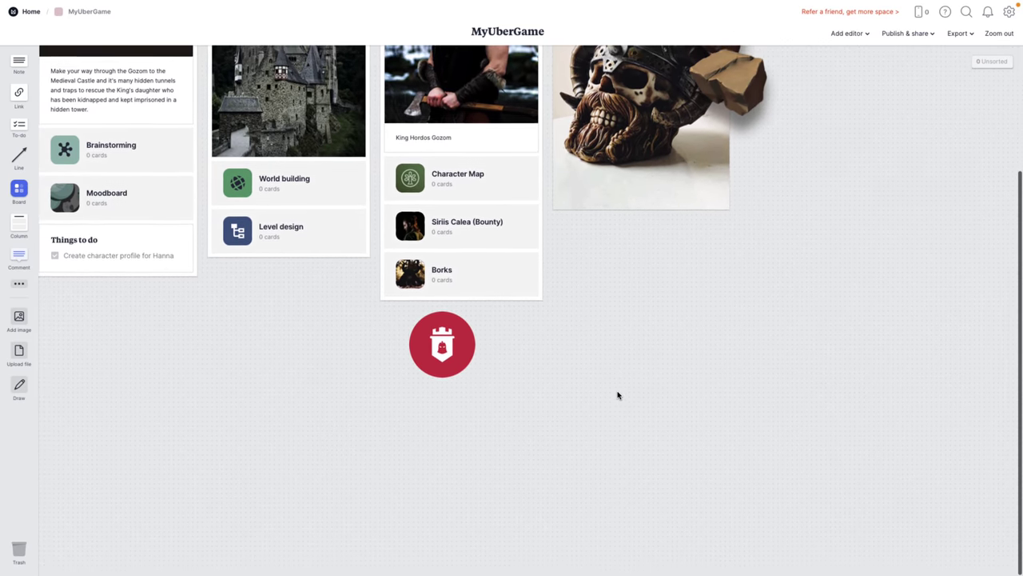
scroll(617, 394, up, 4)
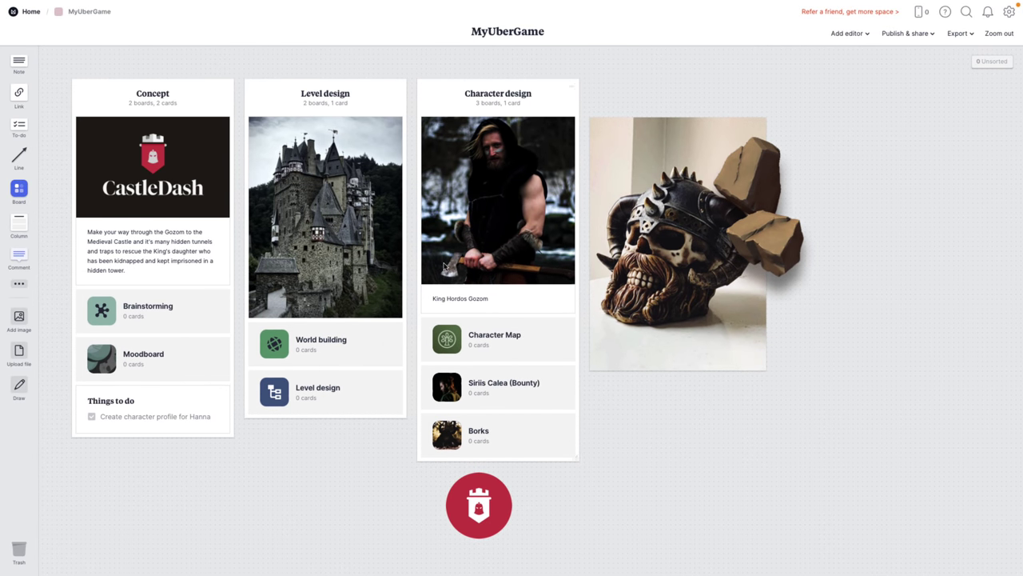
click(146, 102)
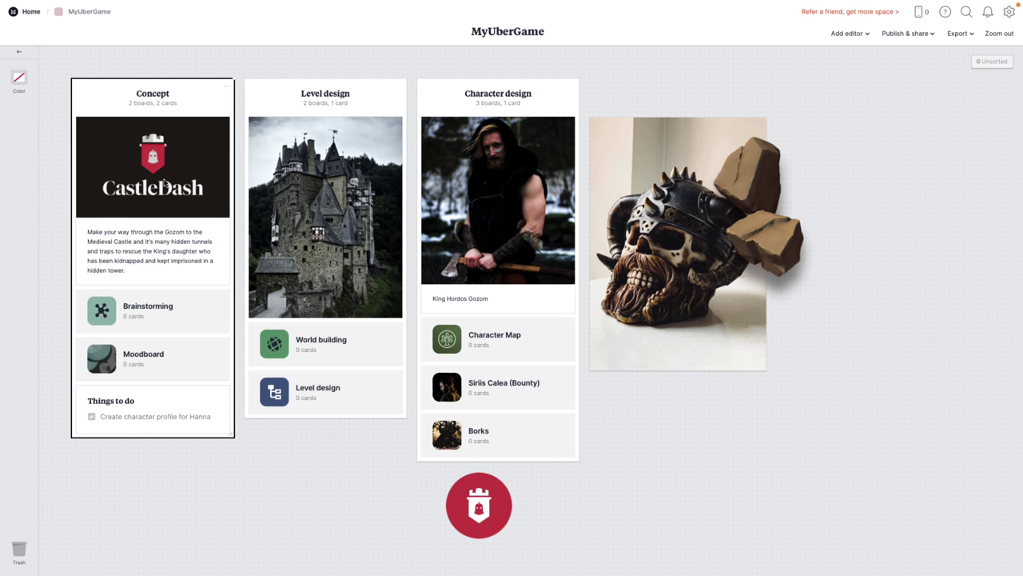
click(134, 309)
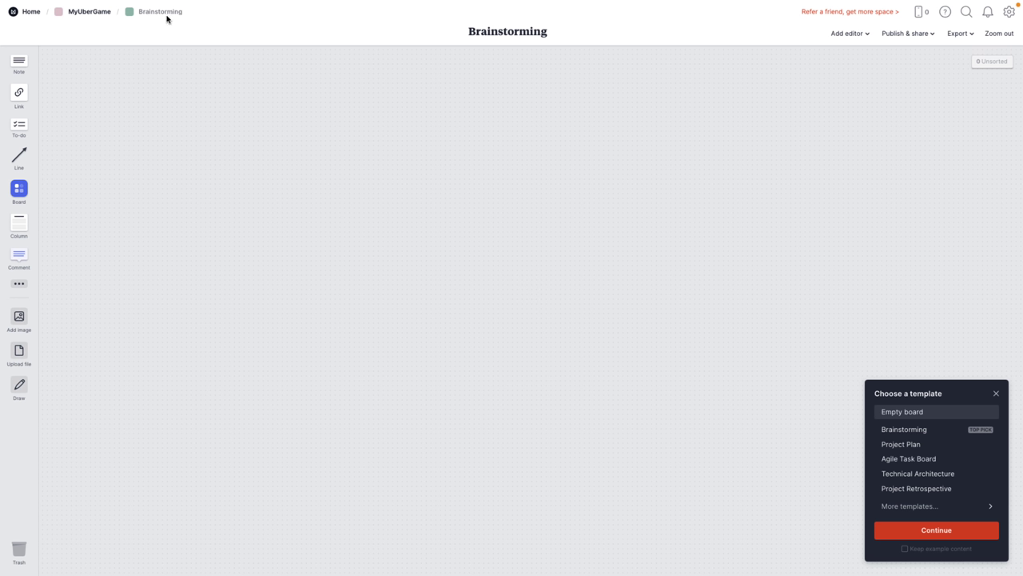
click(98, 12)
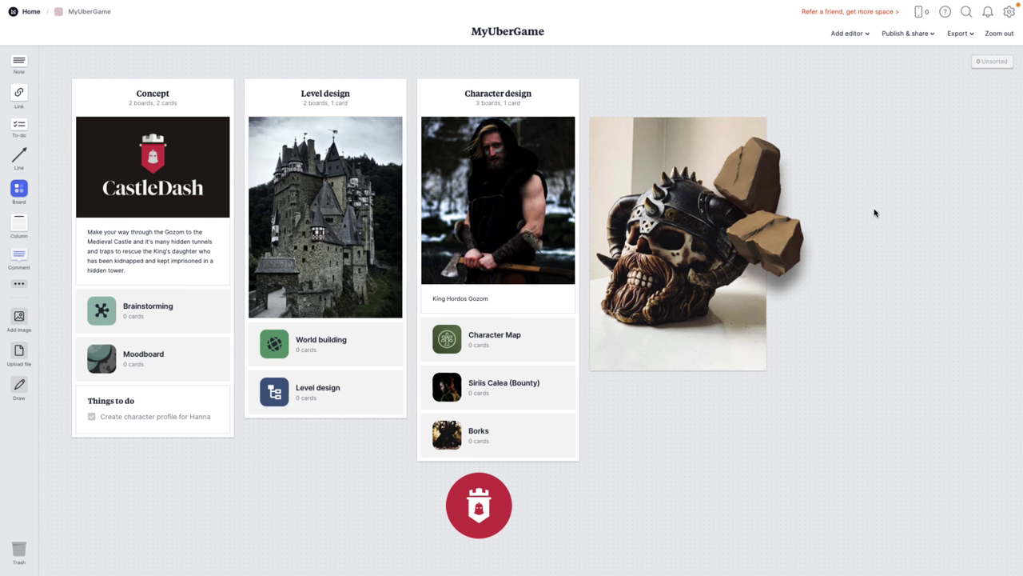
Step: Add a new board named MyCharacter to the empty area beside the helmeted skull image
right_click(850, 190)
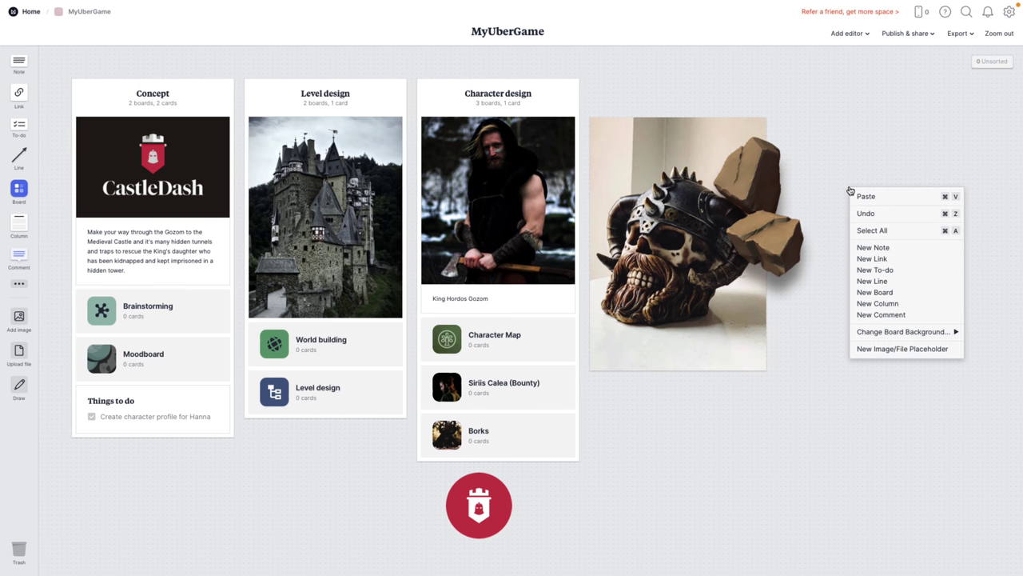
click(869, 292)
text(MyCharacter)
key(Return)
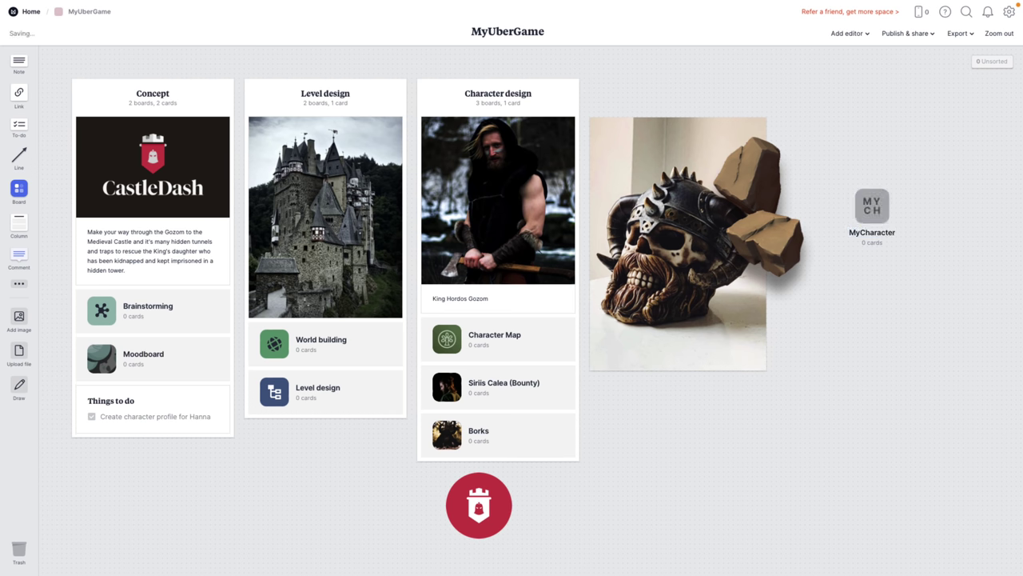
Step: Open the MyCharacter board and apply the Character Profile template from the Game Design templates, without keeping the example content
click(873, 206)
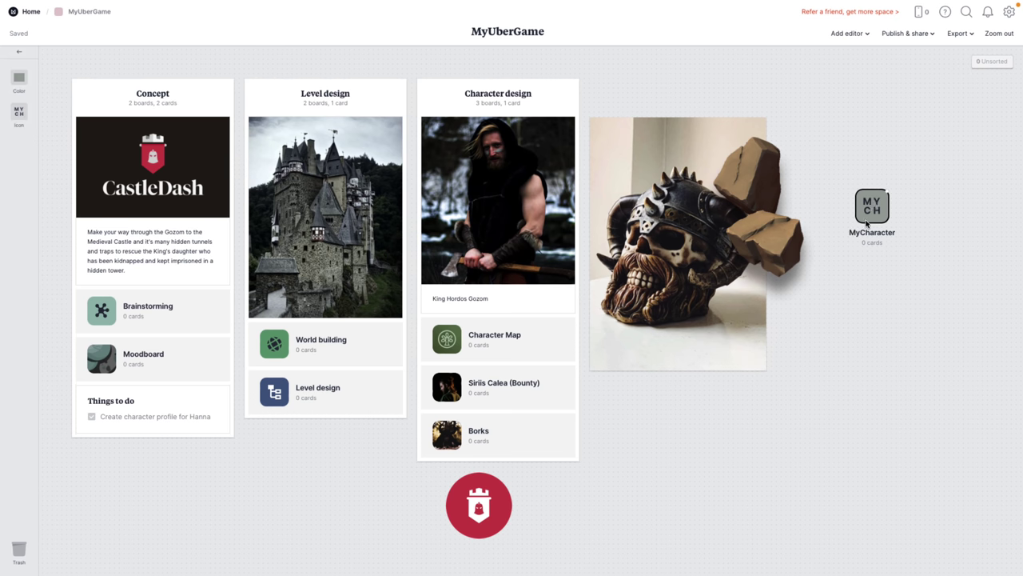
double_click(867, 223)
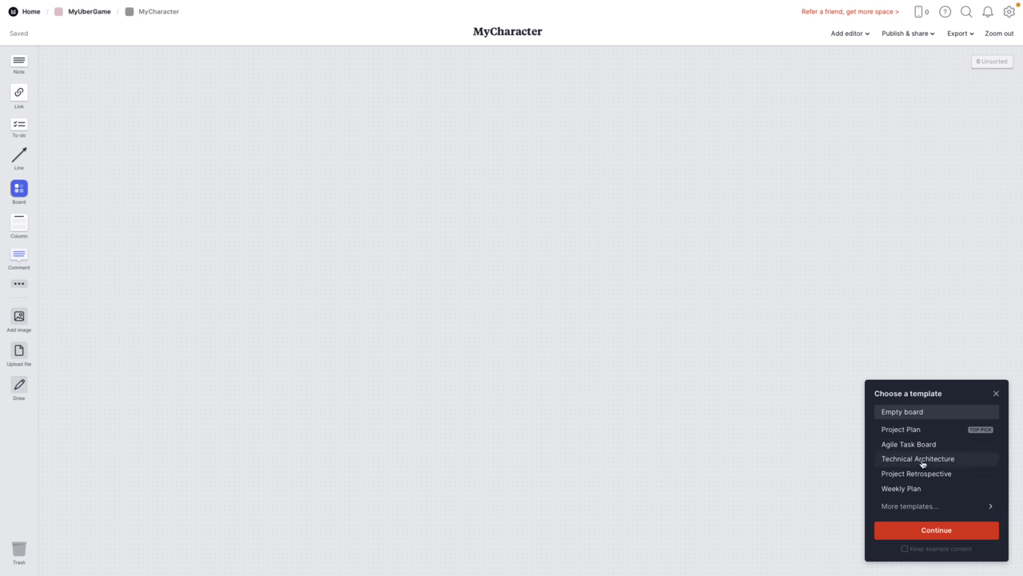
click(918, 509)
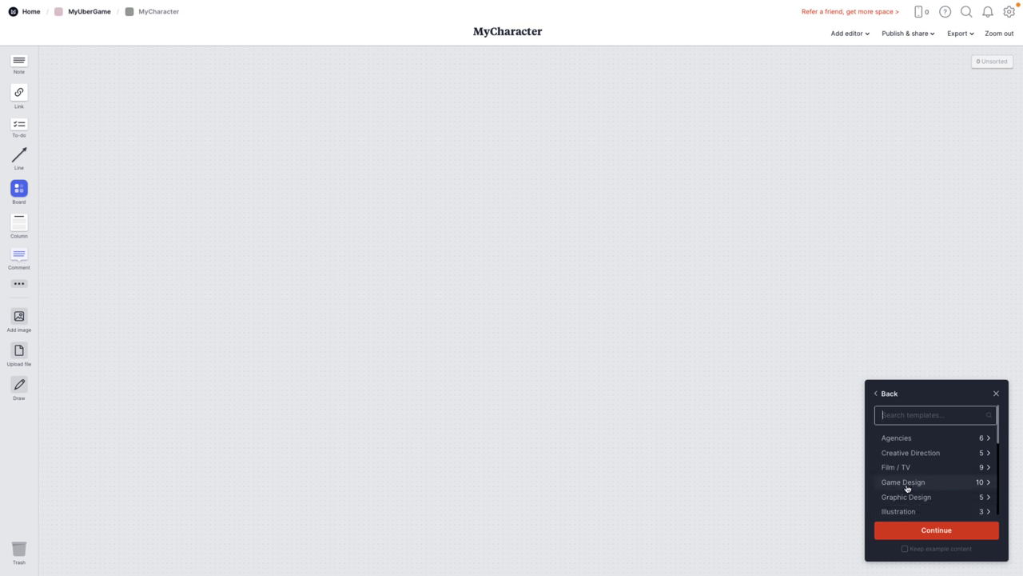
click(907, 484)
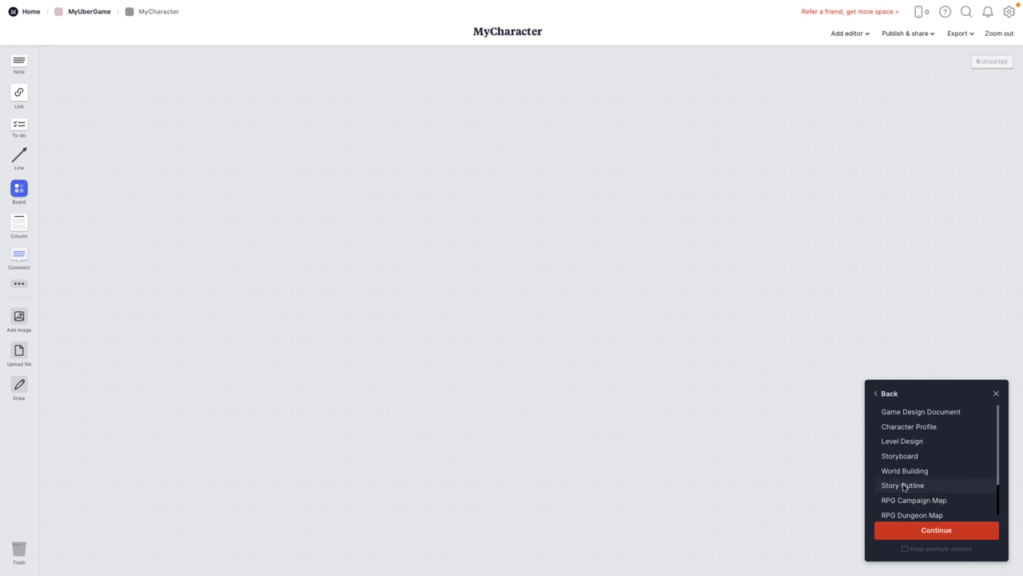
click(924, 430)
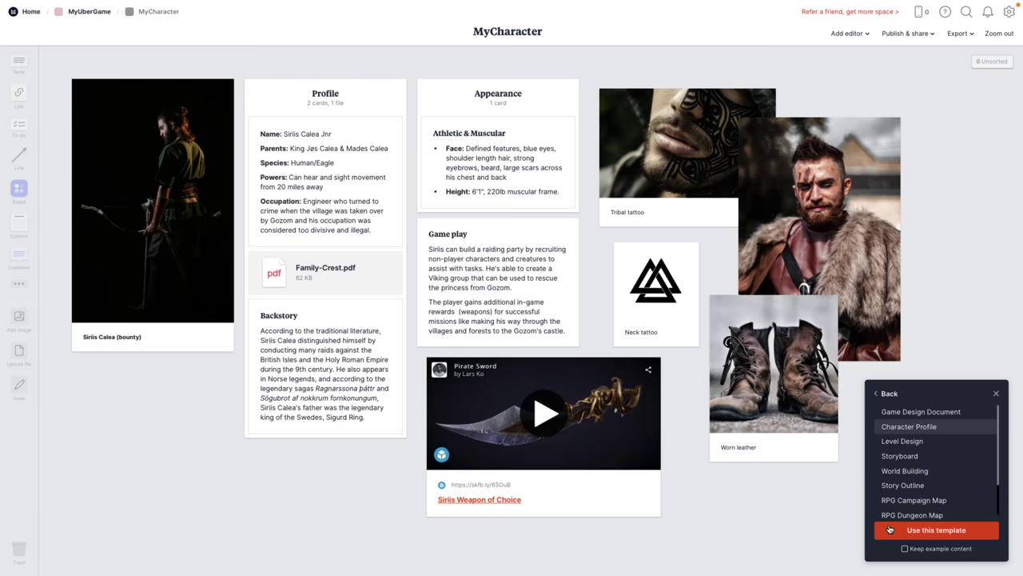
click(933, 529)
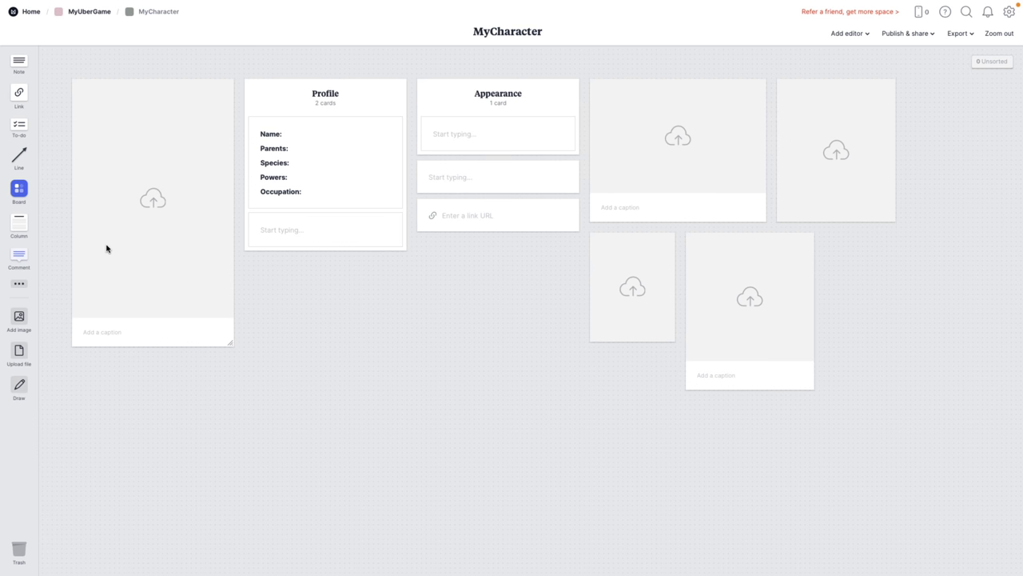
Step: Search the free image library for "goku" and place the orange-clad figure photo in the tall portrait placeholder beside the Profile column
click(20, 318)
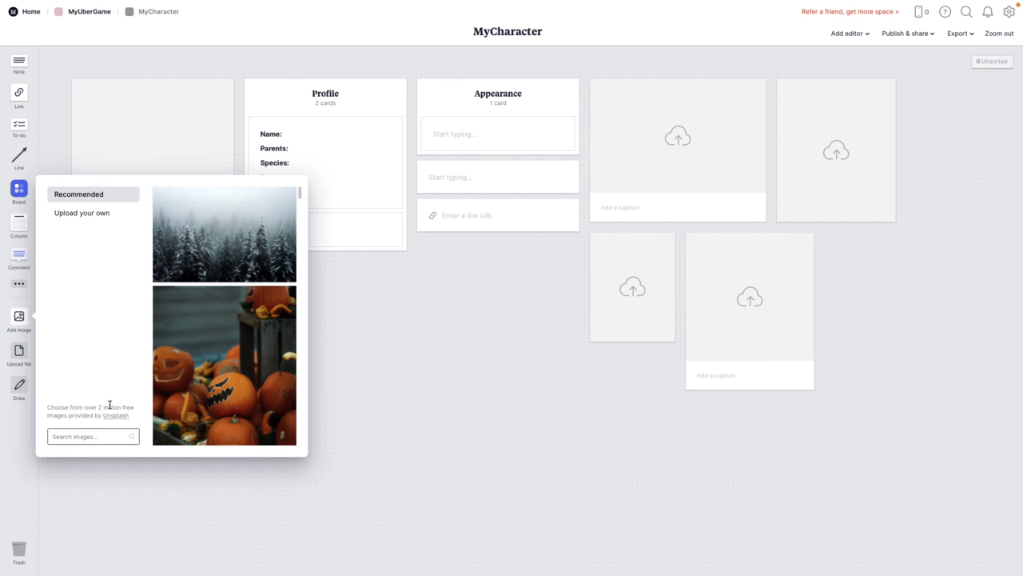
text(goku)
key(Return)
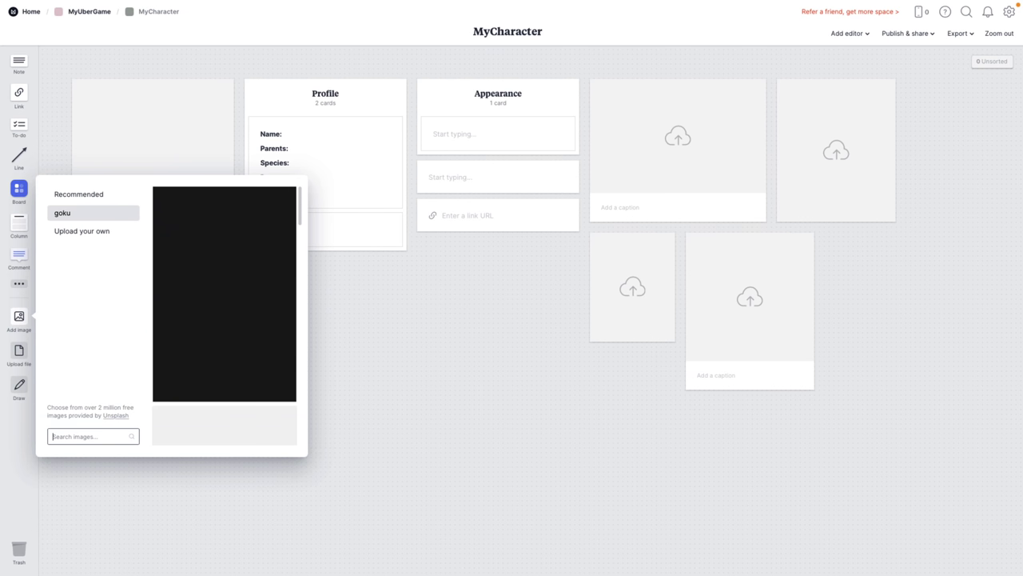
drag(245, 318, 326, 171)
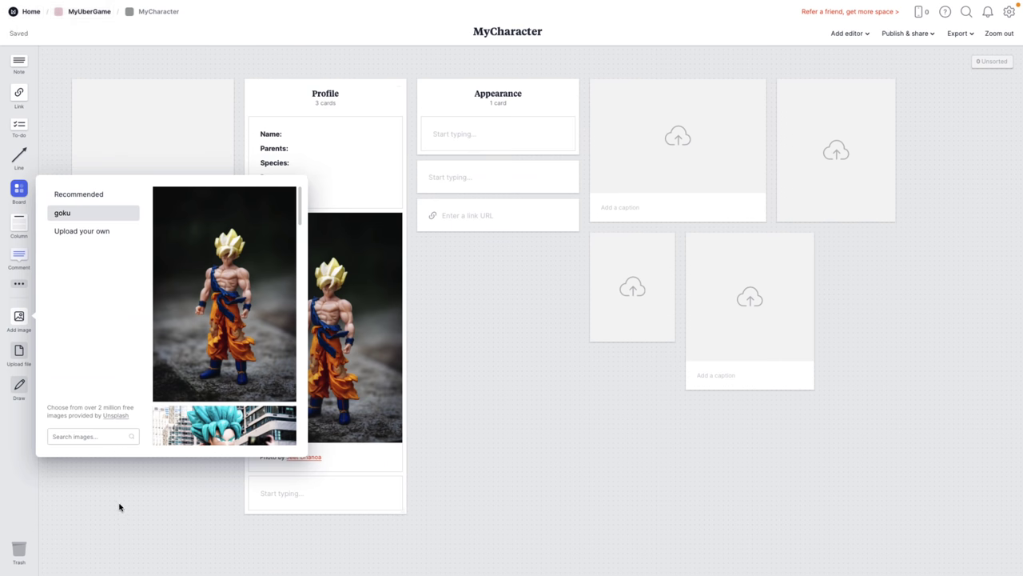
click(453, 507)
drag(299, 260, 192, 211)
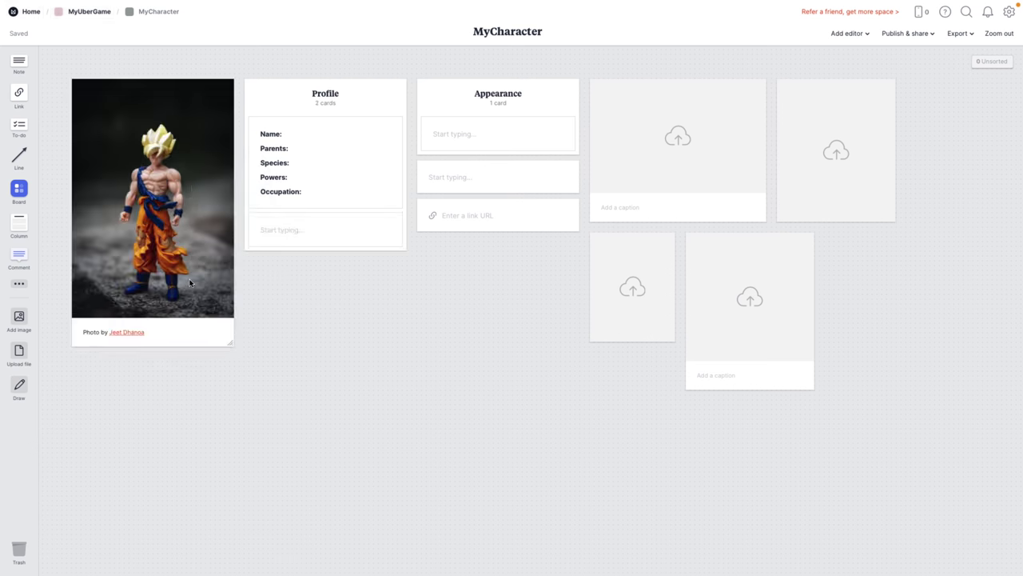
Step: Fill in the Profile card with Name Goku, Parents Dunno, Species Sayan, Powers Over 9000+ and Occupation Bum
click(296, 134)
click(296, 134)
text(Goku)
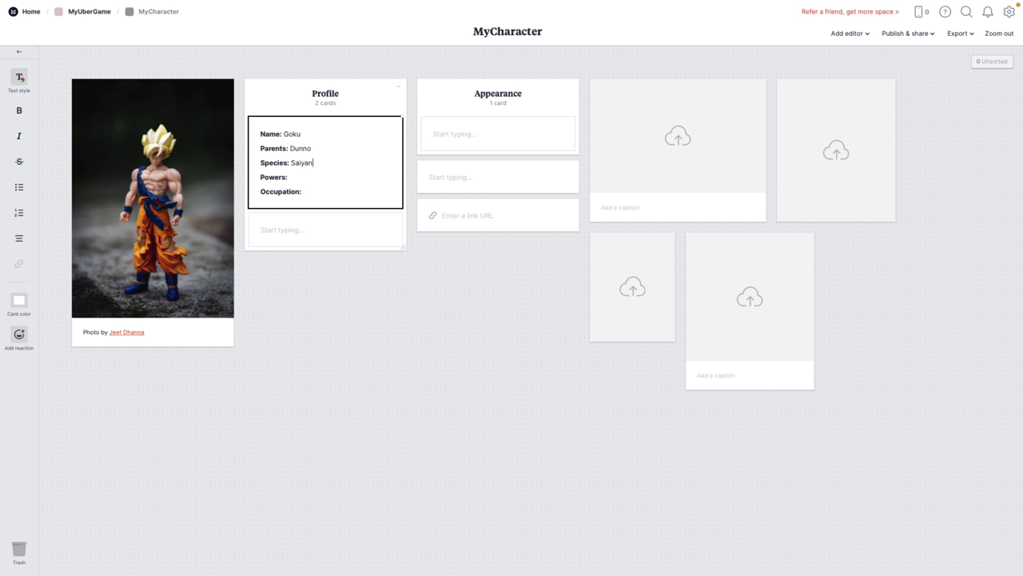
click(310, 164)
click(349, 178)
click(294, 163)
click(315, 179)
text(Over 9000+)
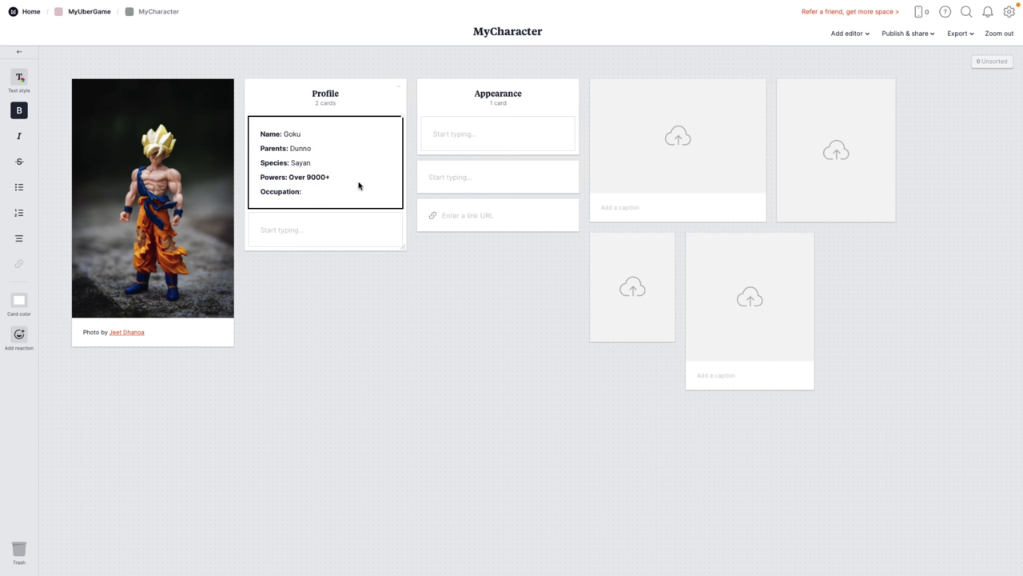
click(347, 189)
text(Bum)
click(396, 518)
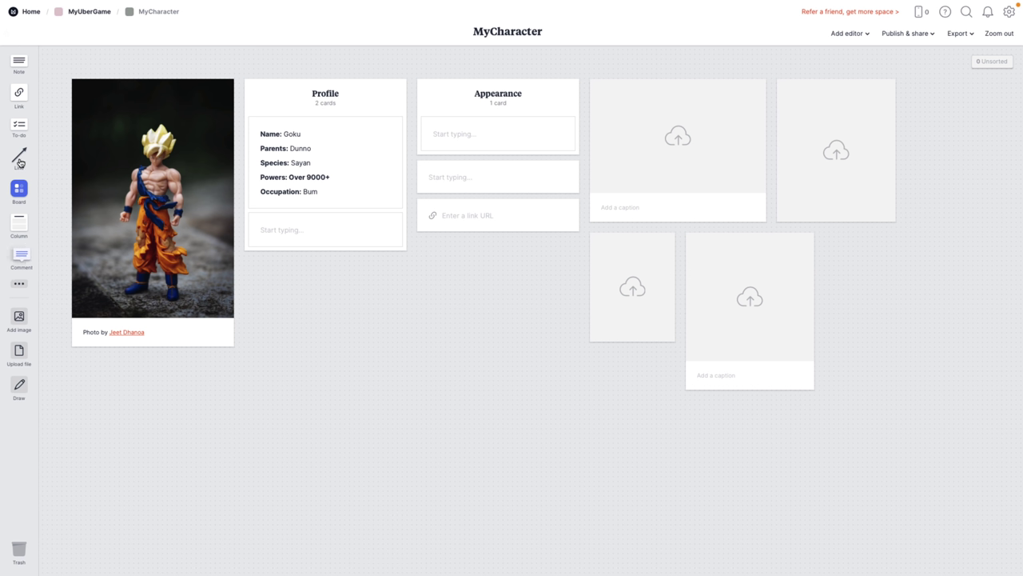
Step: Add a note reading "Starts life as an app" and position it in the empty area below the character portrait
drag(25, 75, 294, 418)
text(S)
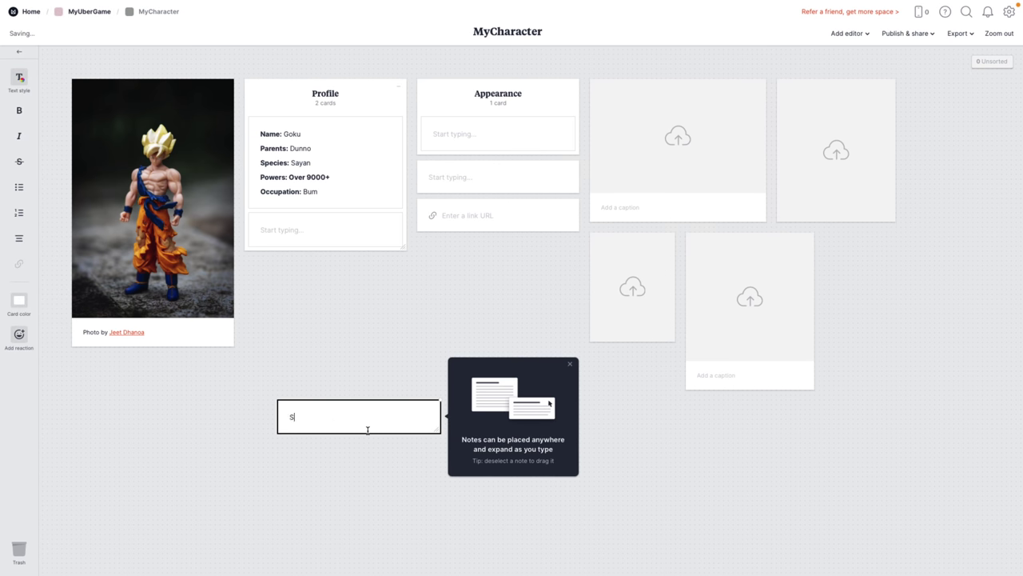
text(tarts life as an app)
key(Return)
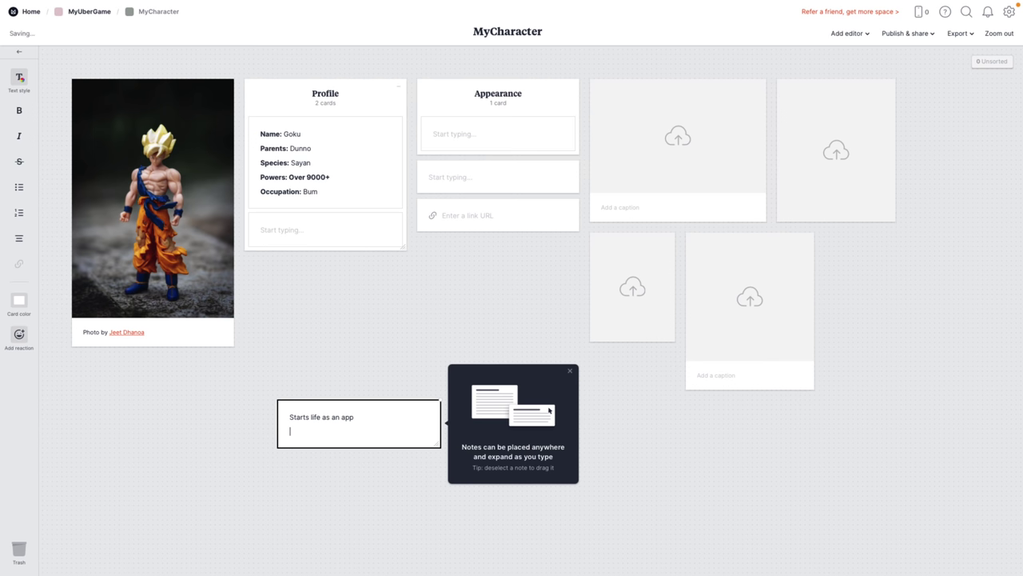
key(BackSpace)
click(278, 546)
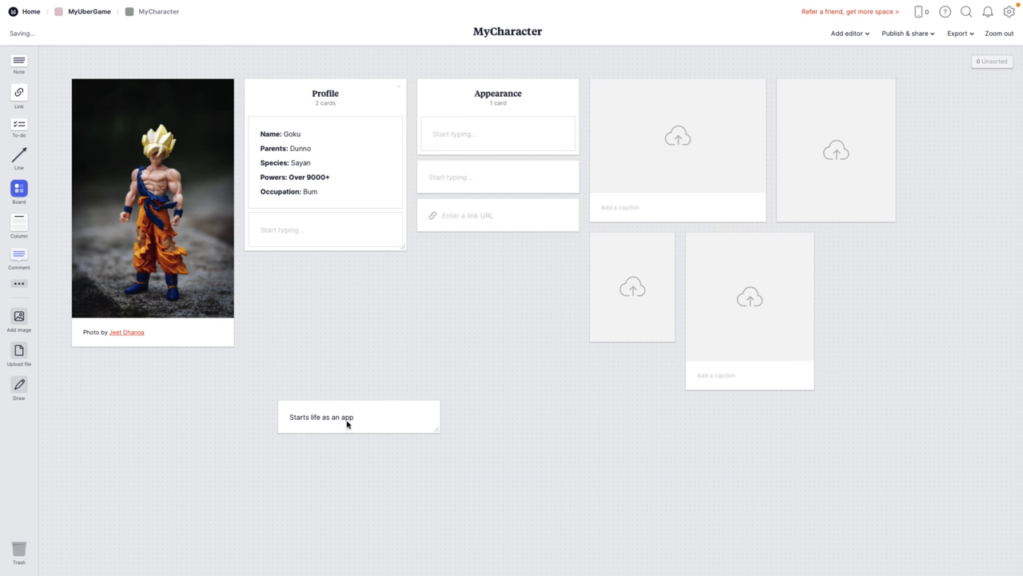
drag(347, 421, 229, 442)
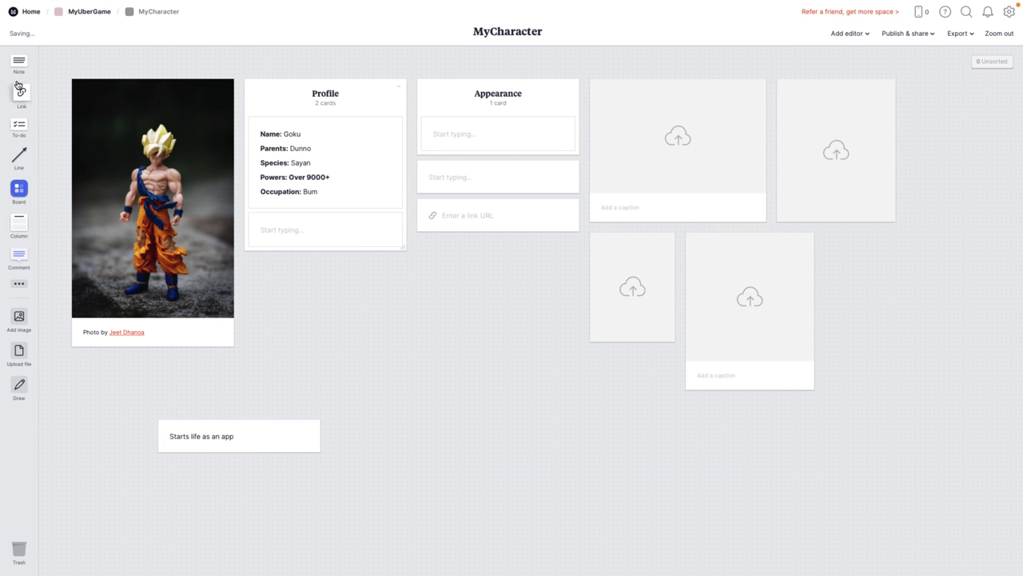
Step: Add a second note reading "Becomes a Saiyan" above and to the right of the "Starts life as an app" note
drag(21, 71, 424, 388)
text(Becomes a Sai)
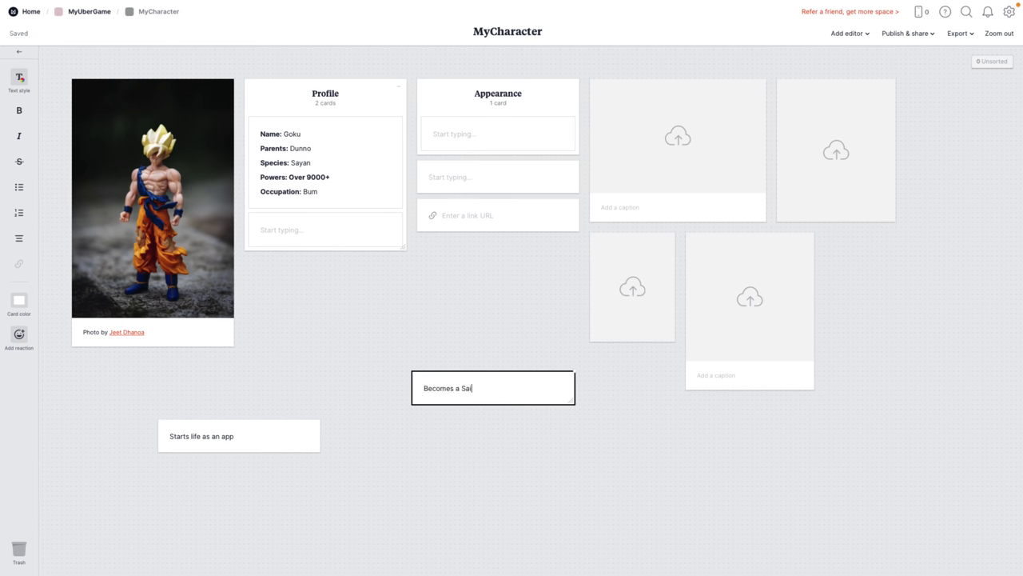
text(yan)
key(Return)
click(529, 510)
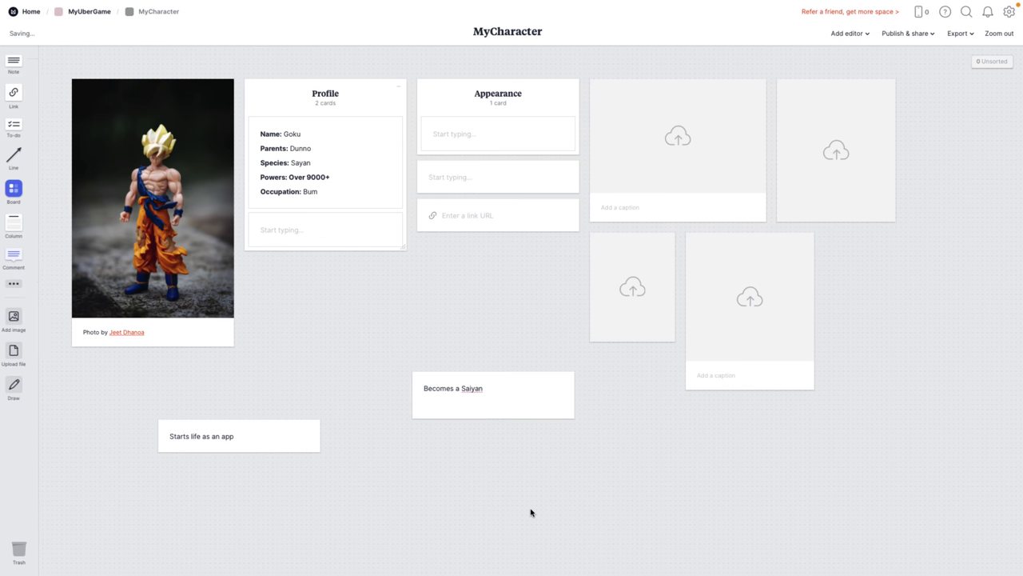
Step: Draw an arrow connecting the "Starts life as an app" note to the "Becomes a Saiyan" note
drag(19, 156, 341, 324)
drag(302, 359, 283, 436)
drag(381, 282, 442, 389)
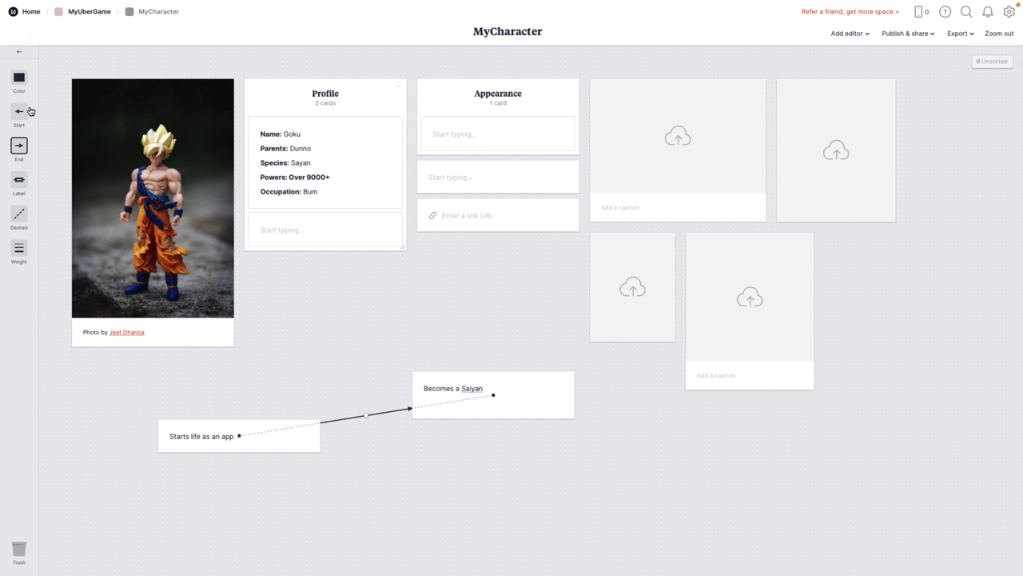
Step: Label the connecting arrow "PLayer Progression" and reposition the two linked notes so they sit nearly level
click(19, 180)
text(PLayer)
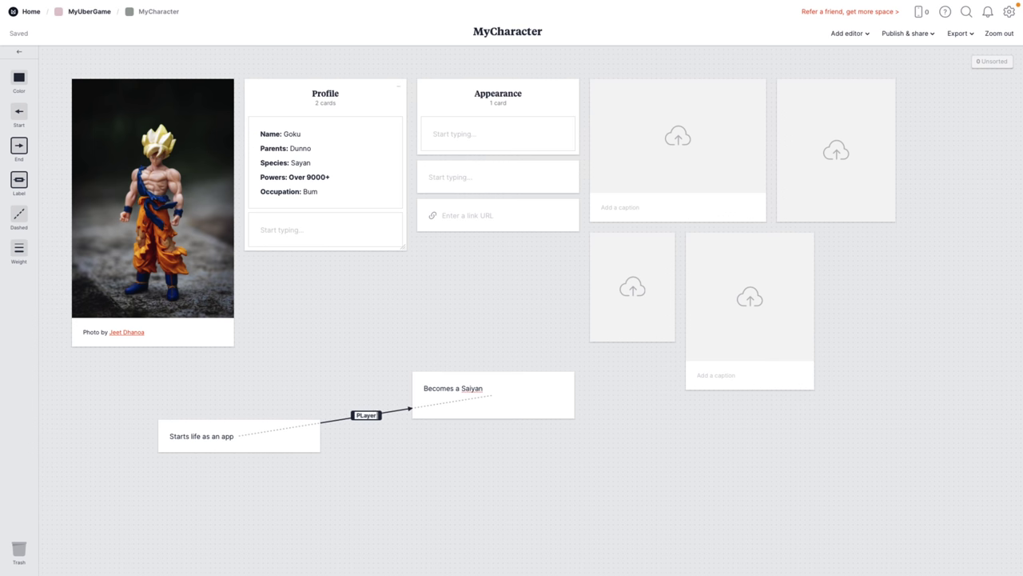
text( Progression)
key(Escape)
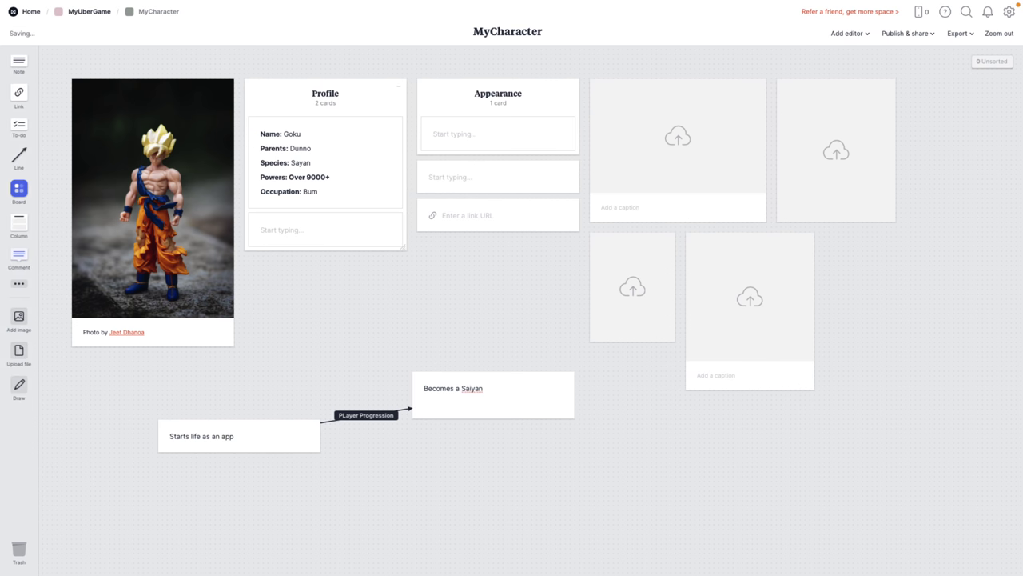
mouse_move(212, 432)
mouse_down()
mouse_move(173, 429)
mouse_move(424, 405)
mouse_move(196, 424)
mouse_up()
drag(442, 399, 427, 441)
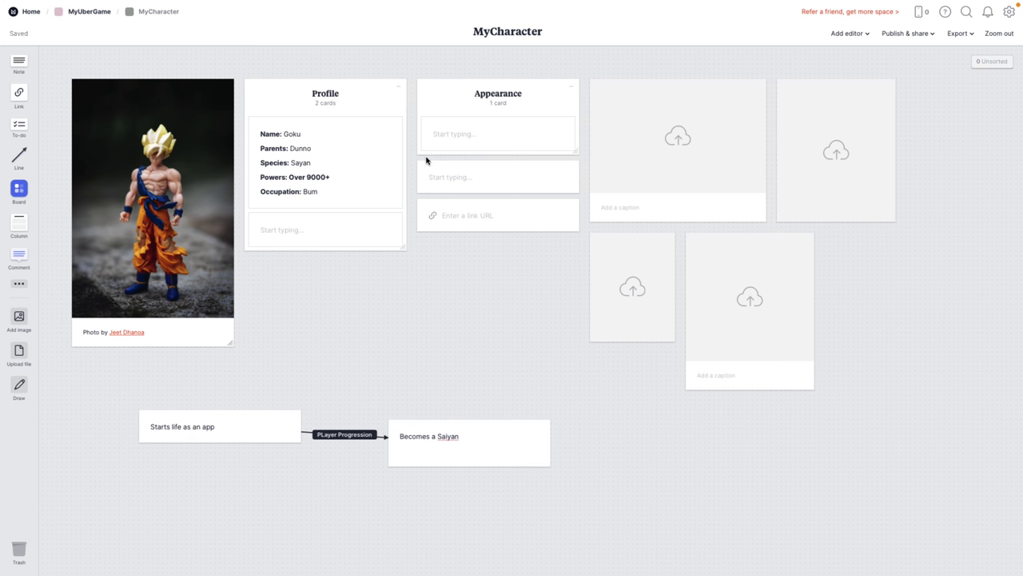
Step: Post a comment reading "THis is pretty stupid bro" on the board and position it below the Profile column
drag(19, 255, 377, 314)
text(THis is )
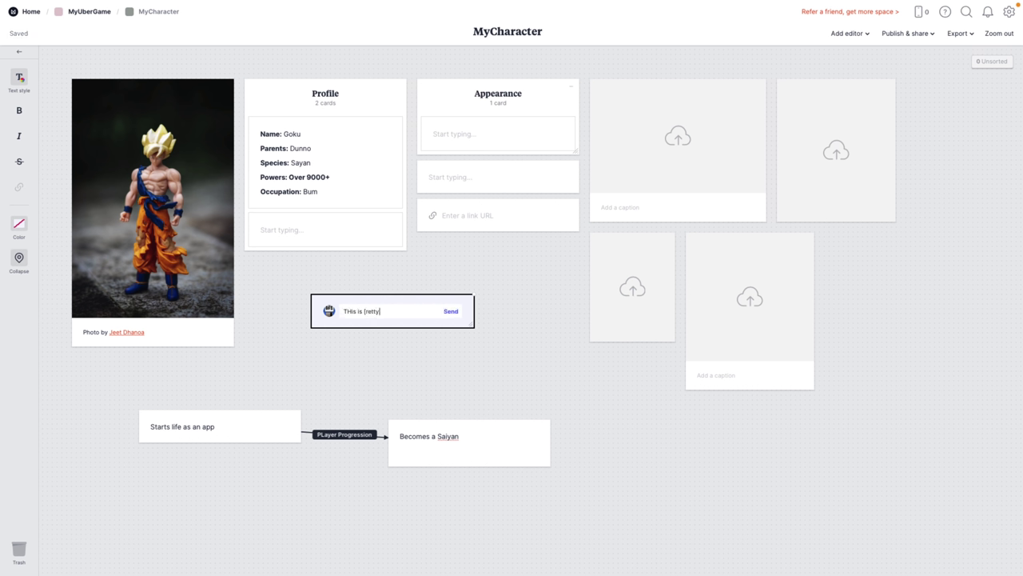
text(pretty stupi)
key(Return)
drag(426, 314, 383, 343)
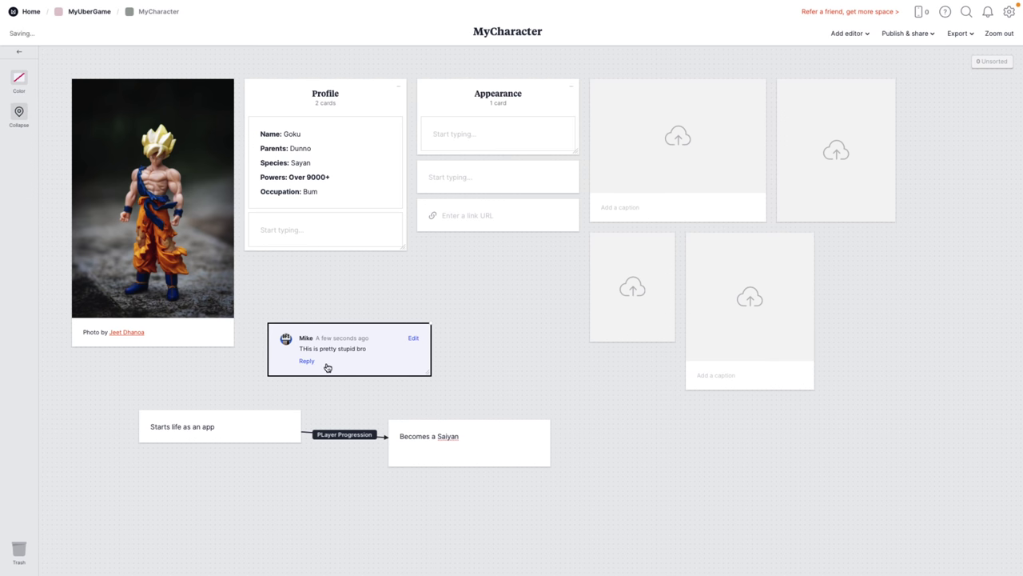
Step: Look over the options for inviting other editors to the MyCharacter board
click(862, 35)
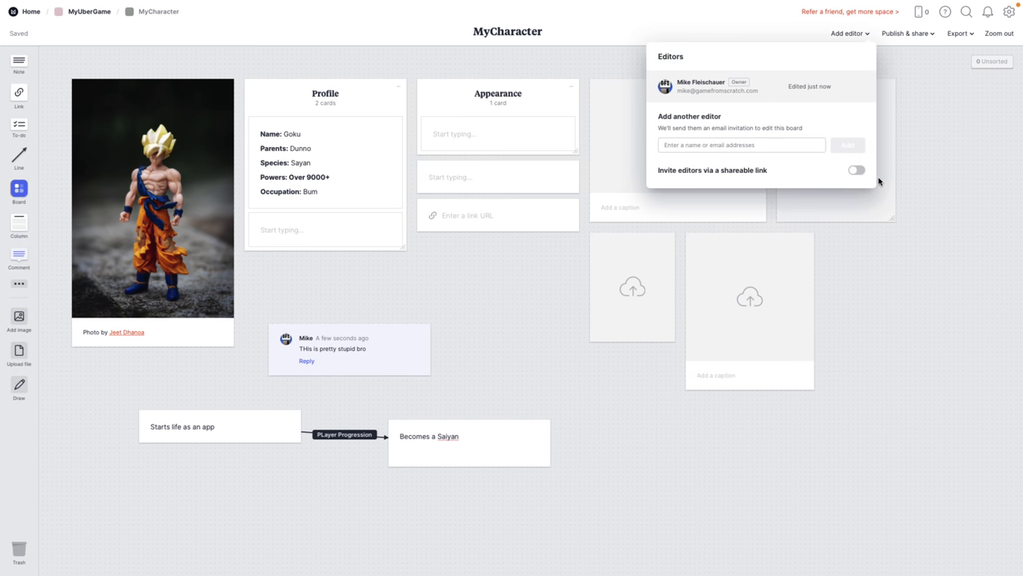
click(906, 358)
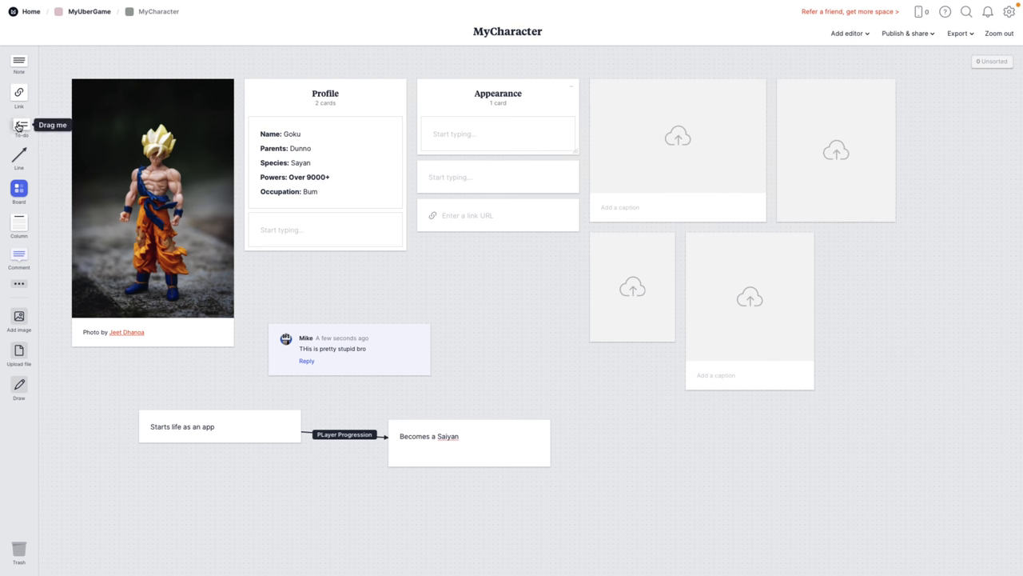
Step: Add a to-do list below the image placeholders with the tasks "Make A Better Profile Pic" and "Learn to type"
drag(19, 126, 612, 461)
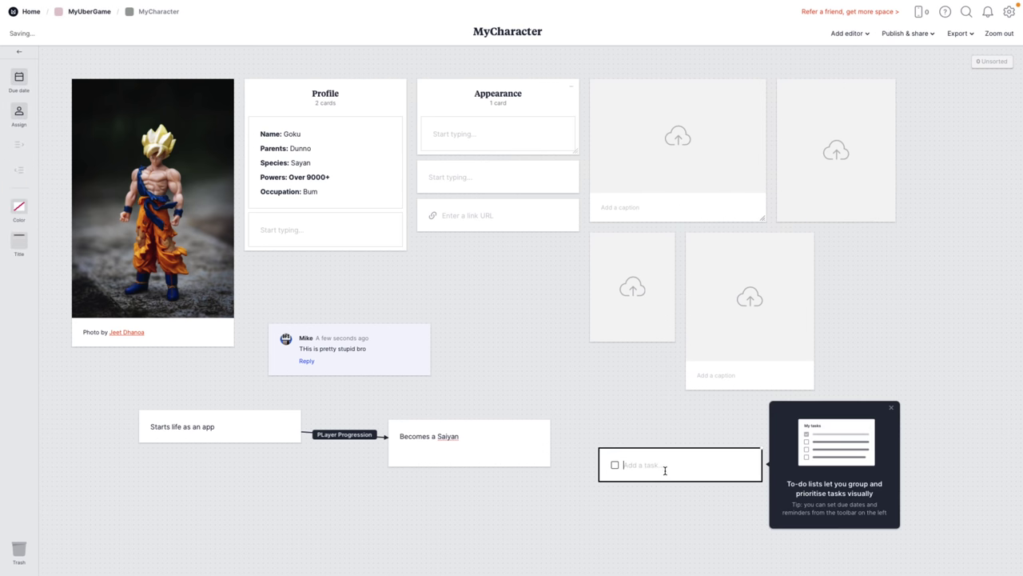
text(Make A Better Profile Pic)
key(Return)
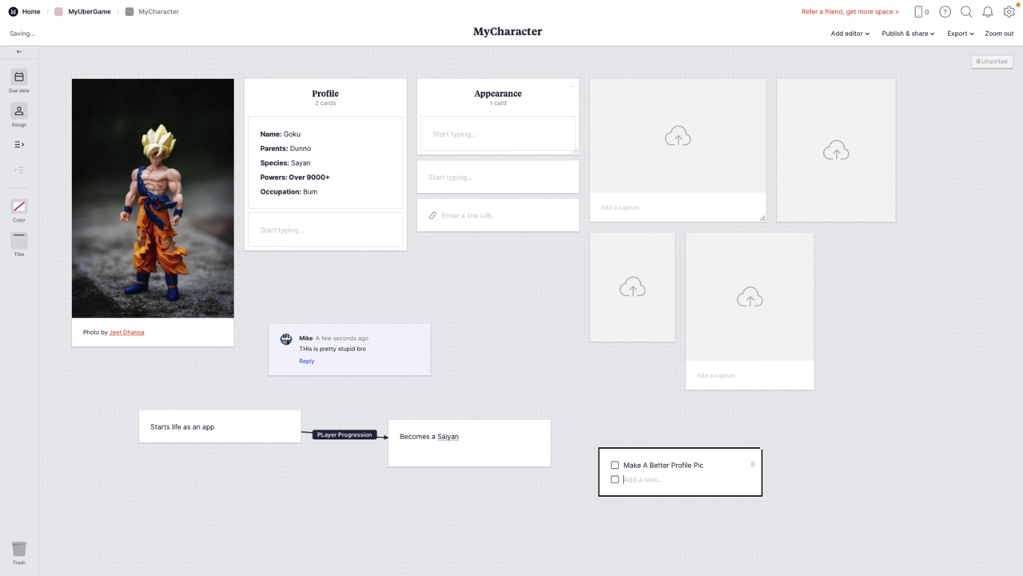
text(Learn )
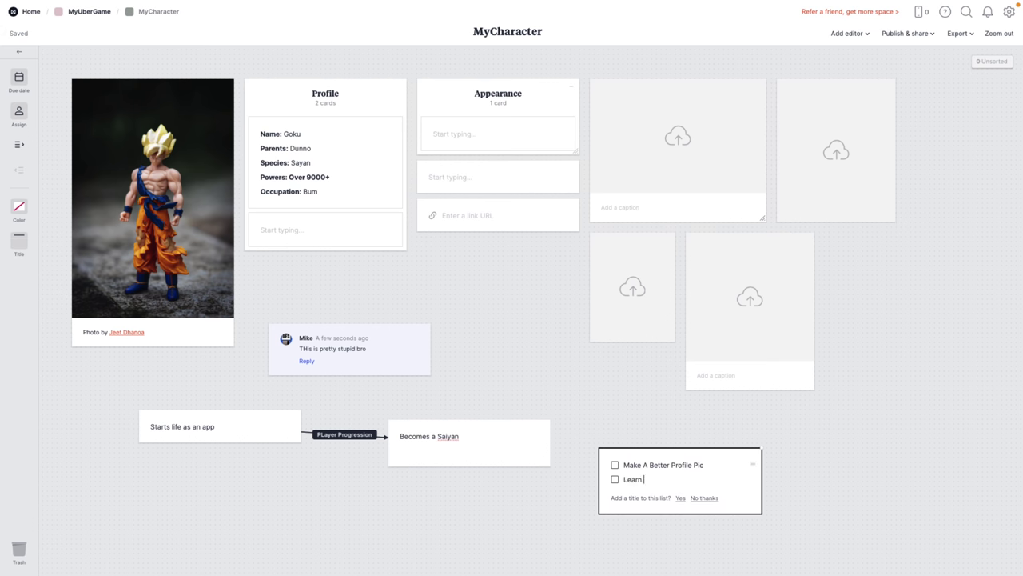
text(to type)
Step: Give the to-do list the title "Things To Do Before Goku Is Ready"
click(680, 498)
text(Things To Do W)
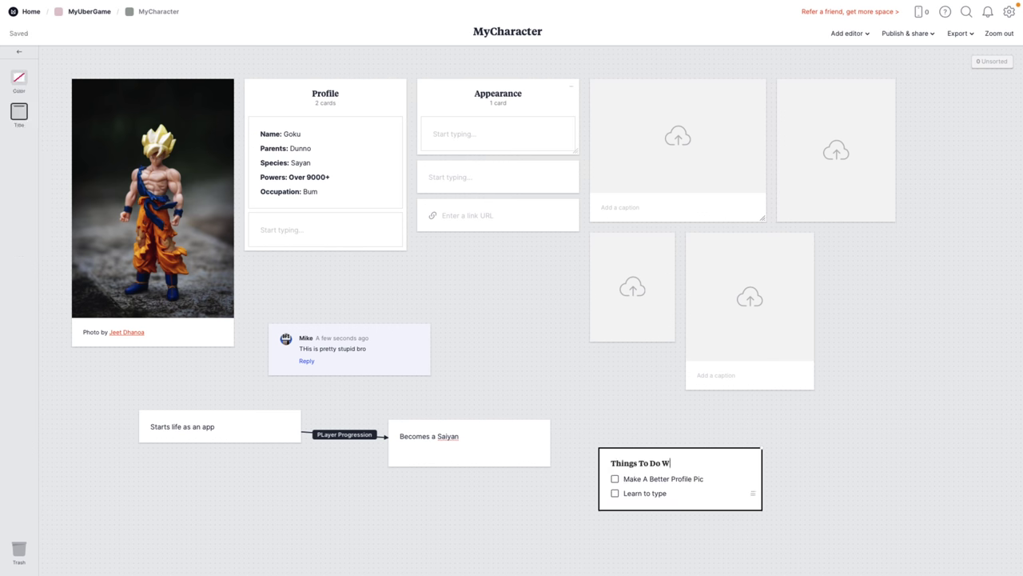
key(BackSpace)
text(Before Goku Is Ready)
click(470, 531)
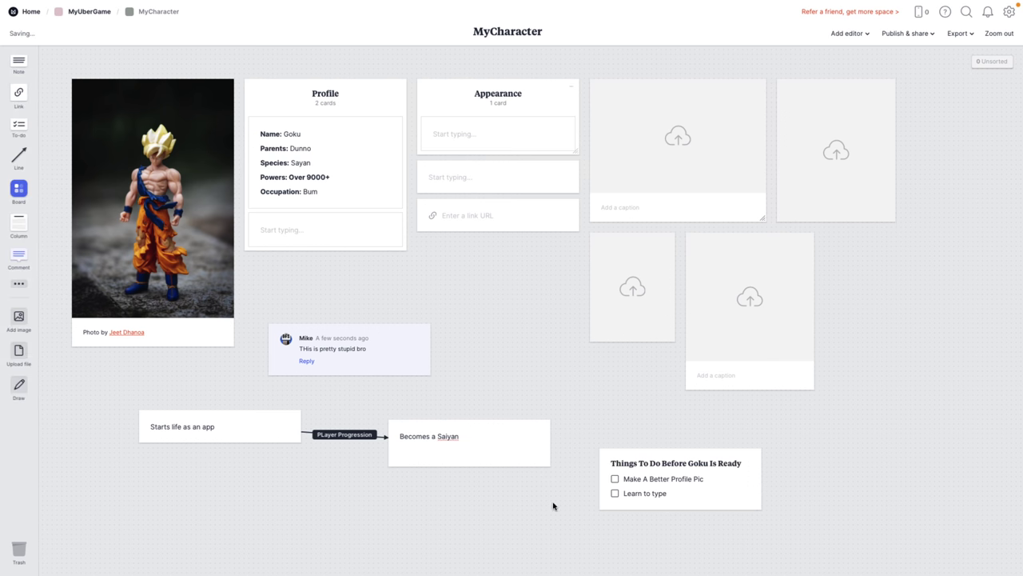
Step: Try out ticking and reordering the task "Make A Better Profile Pic" in the to-do list
click(656, 485)
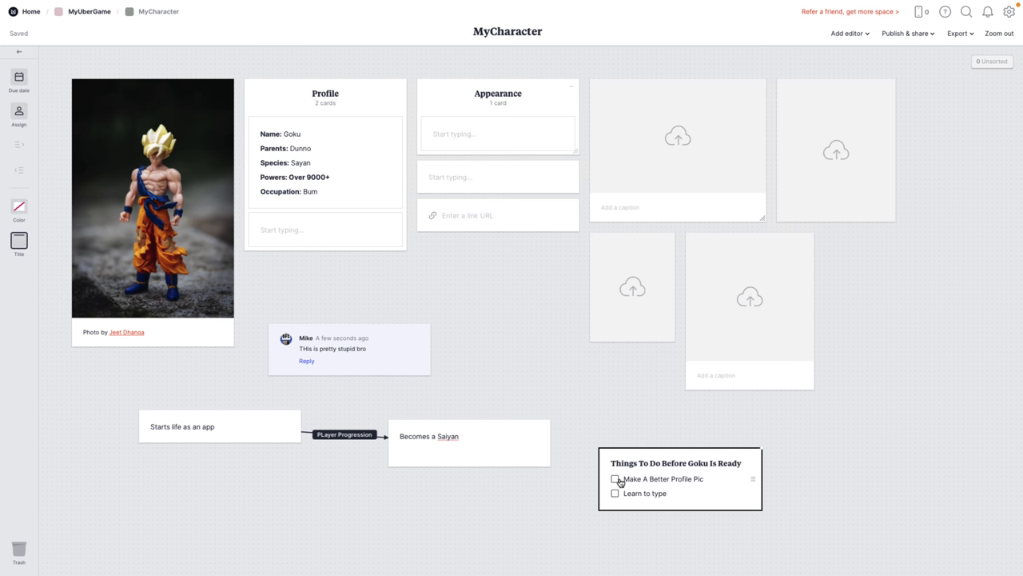
click(620, 482)
click(619, 482)
click(755, 482)
drag(755, 482, 744, 488)
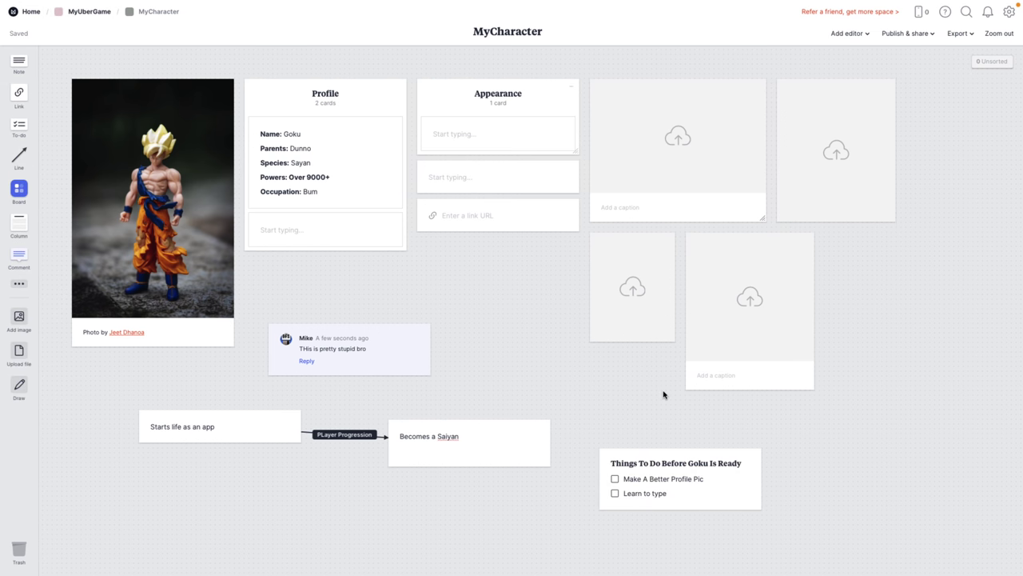
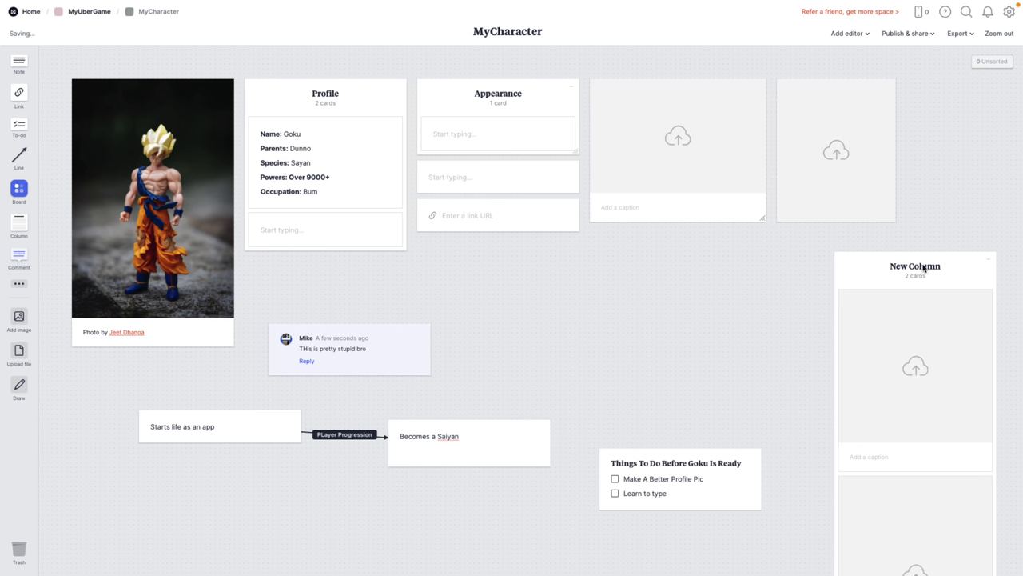
Step: Move the New Column holding two image placeholders up so it overlaps the edge of the upper-right placeholder
drag(927, 267, 944, 130)
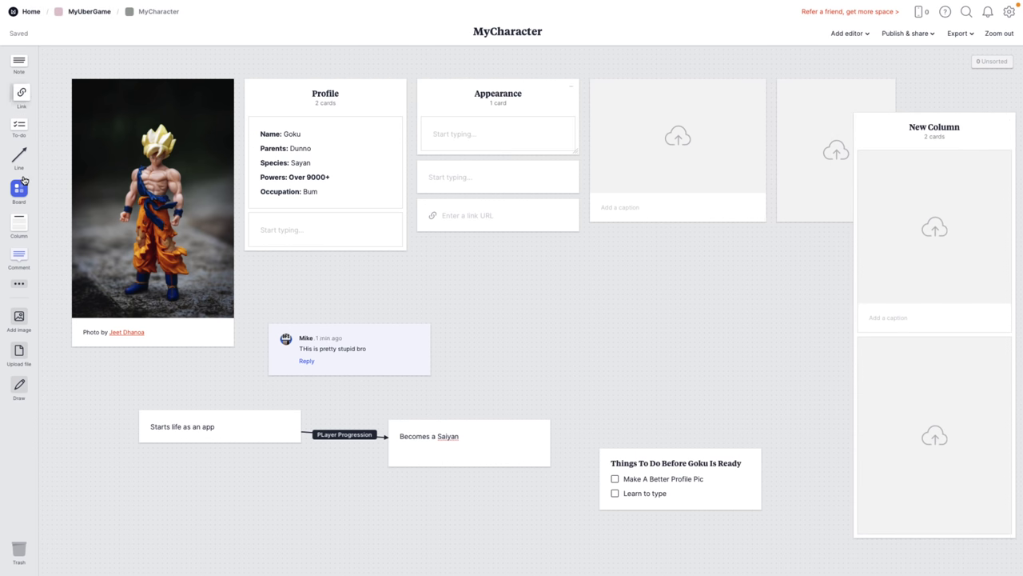
Step: Add a sketch card between the comment and the New Column, draw a freehand scribble in it and save it
mouse_move(25, 286)
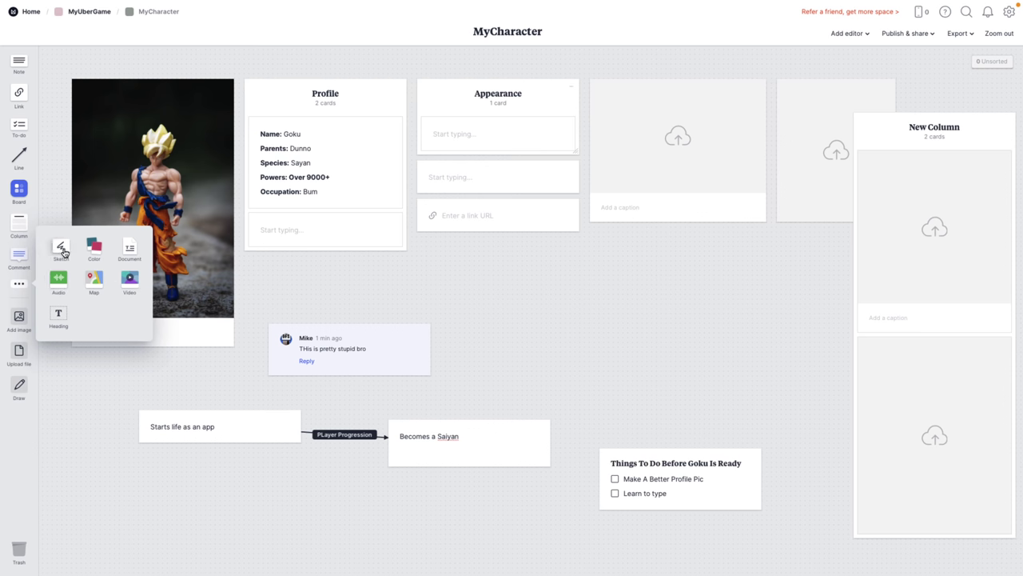
mouse_move(62, 253)
mouse_down()
mouse_move(423, 331)
mouse_move(631, 326)
mouse_move(677, 347)
mouse_move(578, 308)
mouse_up()
double_click(616, 320)
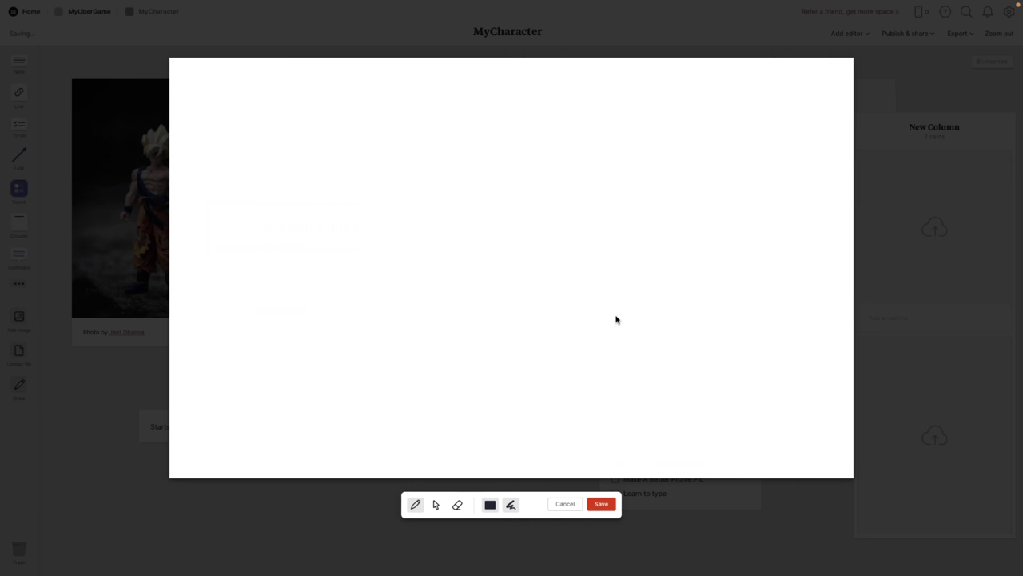
mouse_move(357, 253)
mouse_down()
mouse_move(333, 277)
mouse_move(478, 332)
mouse_move(657, 238)
mouse_move(516, 310)
mouse_move(321, 242)
mouse_move(575, 342)
mouse_up()
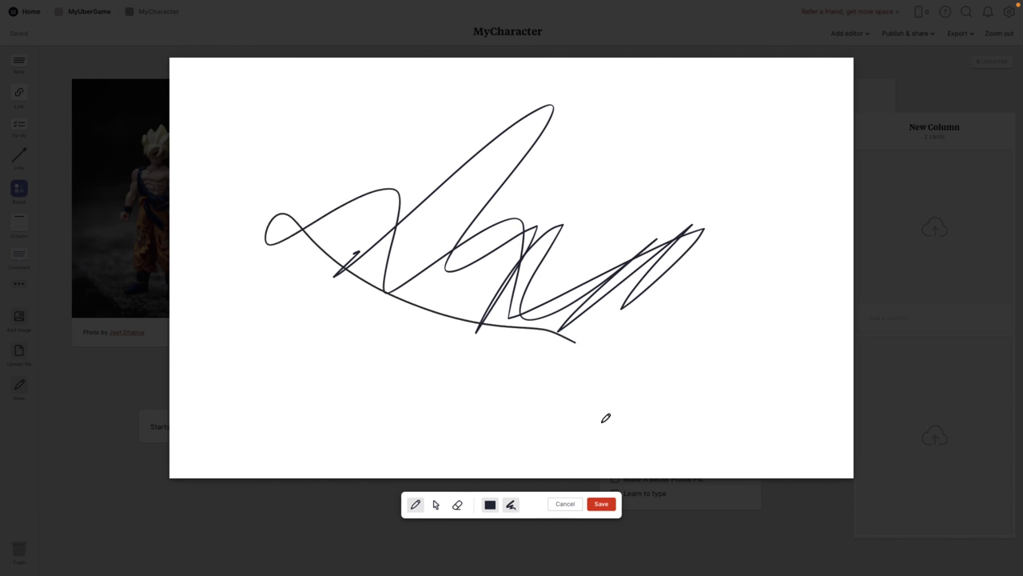
click(601, 504)
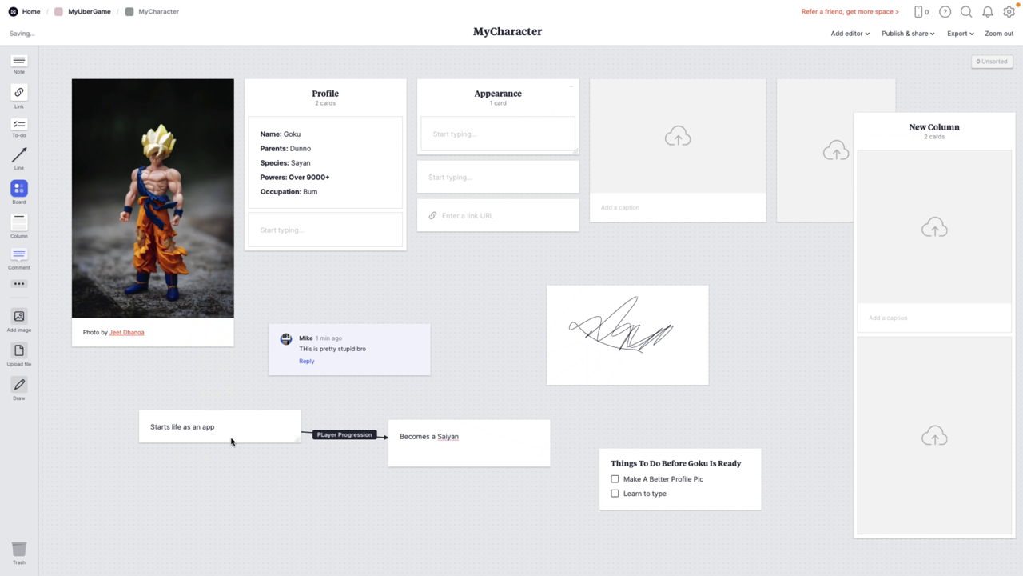
Step: Draw looping freehand lines across the board around the comment, notes and sketch card, and place an empty note below the to-do list
click(22, 390)
mouse_move(134, 418)
mouse_down()
mouse_move(149, 387)
mouse_move(237, 334)
mouse_up()
mouse_move(264, 277)
mouse_down()
mouse_move(813, 277)
mouse_move(630, 397)
mouse_move(588, 450)
mouse_move(512, 289)
mouse_move(478, 352)
mouse_move(477, 331)
mouse_up()
click(601, 542)
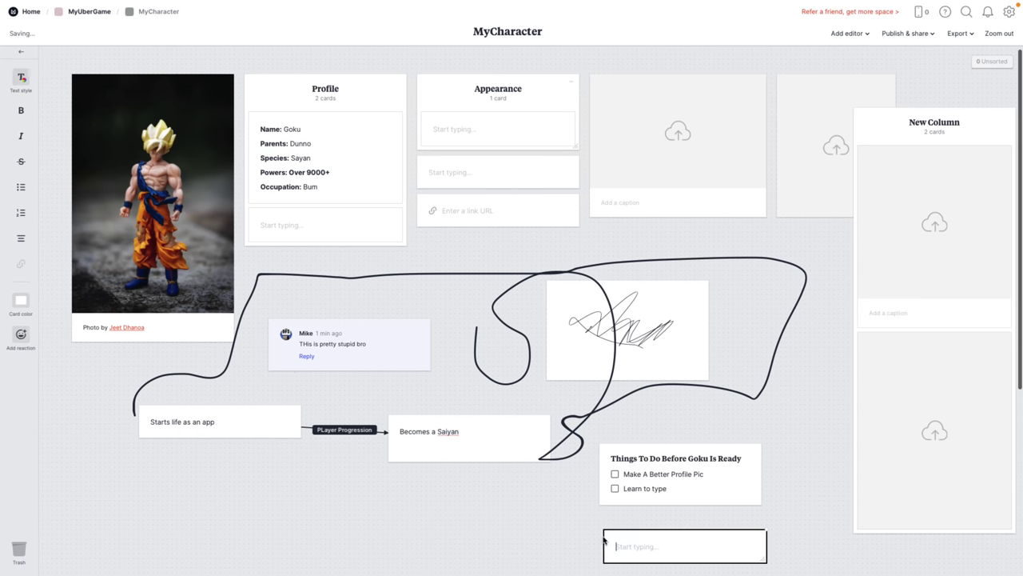
click(19, 55)
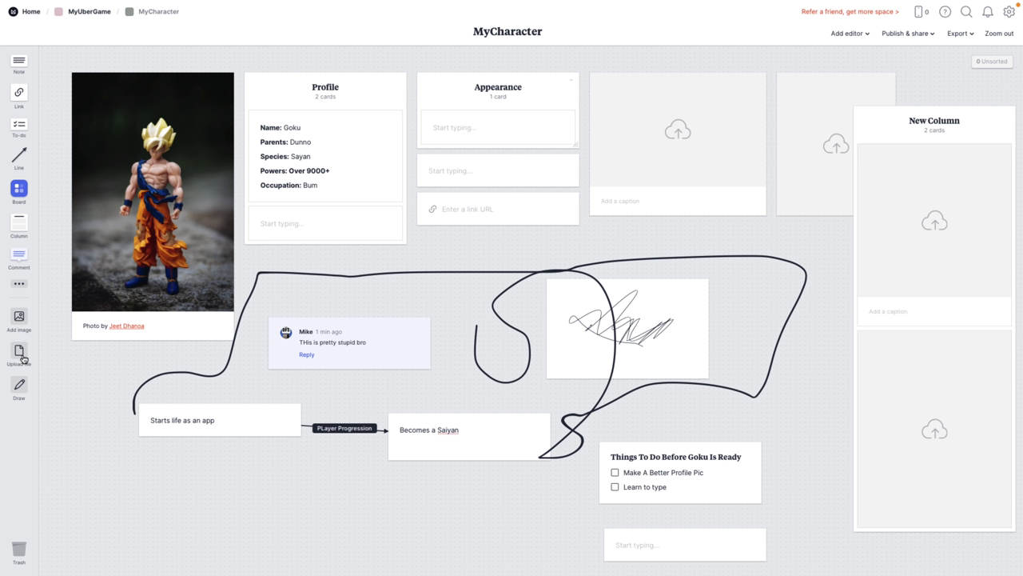
Step: Add a document below the "Starts life as an app" note and name it "Goku Design Document"
click(17, 287)
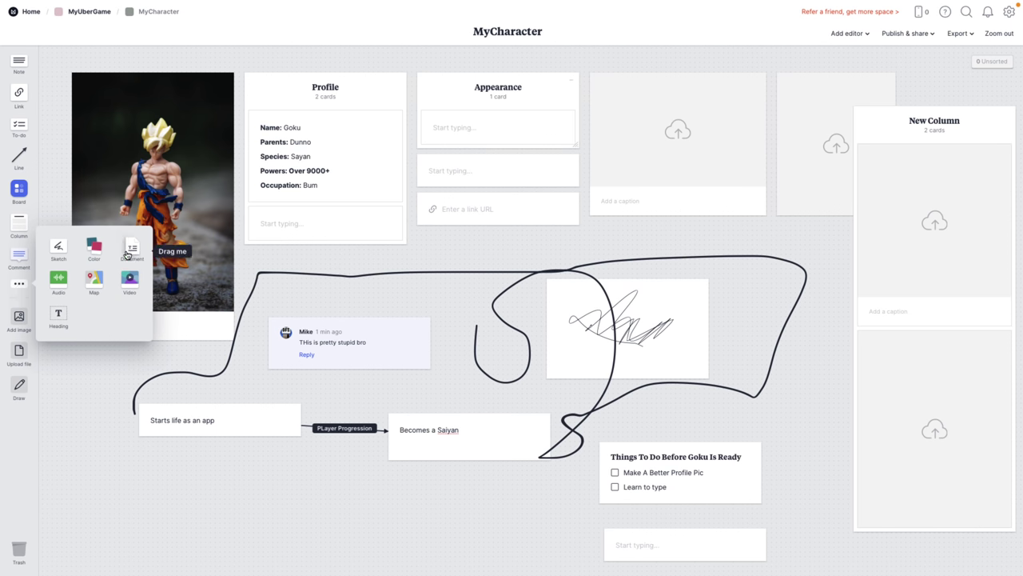
drag(126, 254, 121, 457)
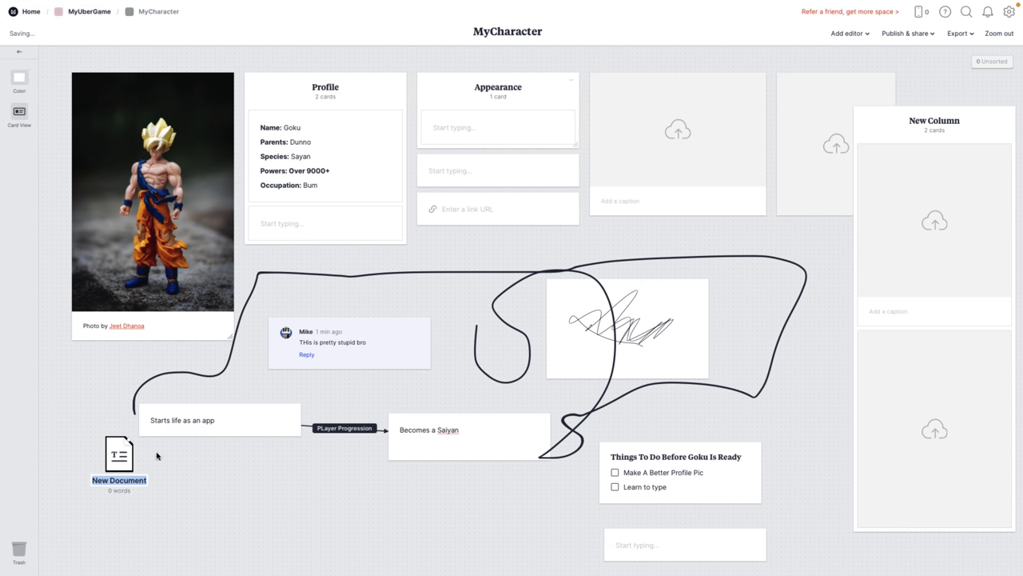
text(G)
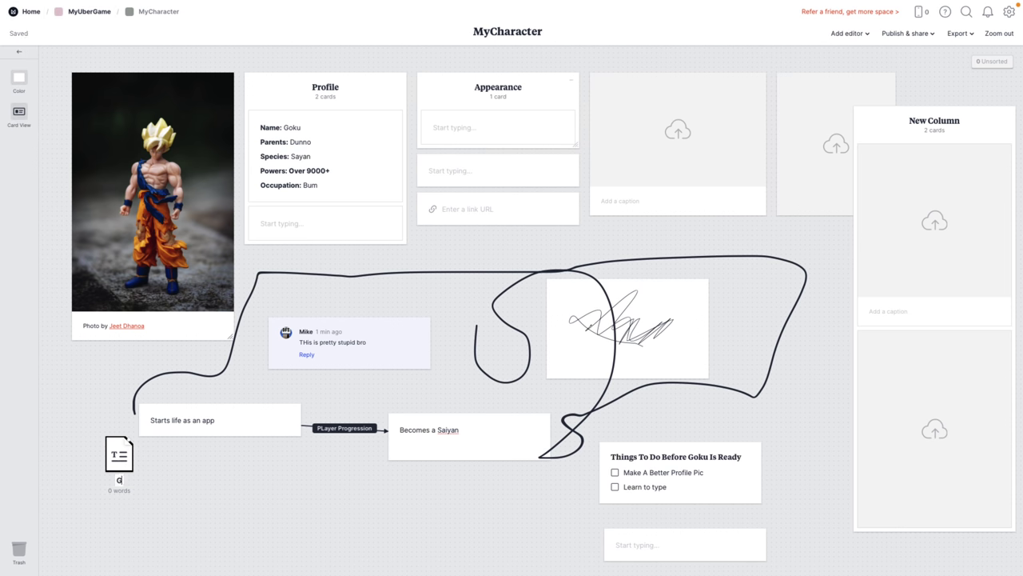
text(oku Design Document)
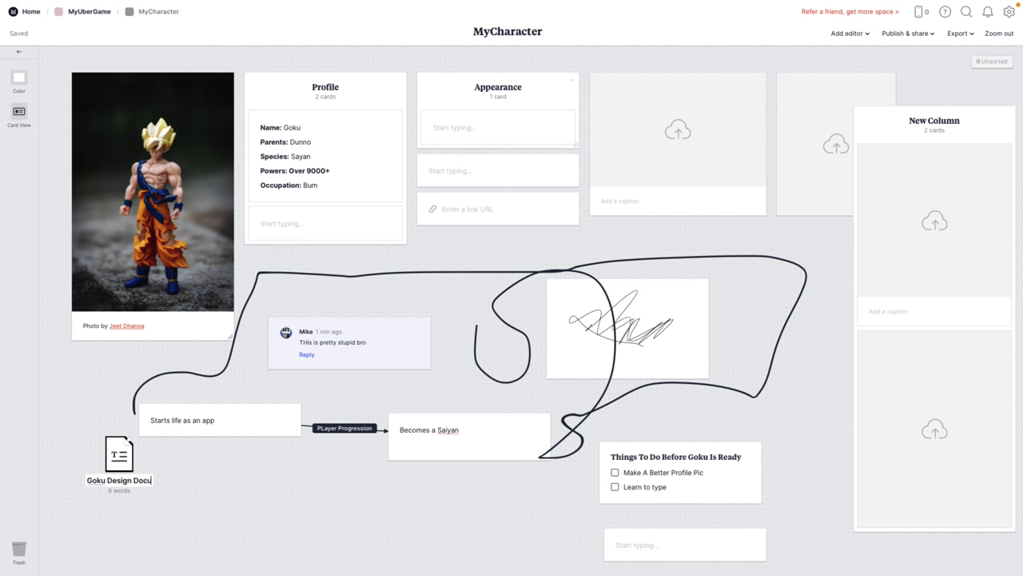
click(217, 491)
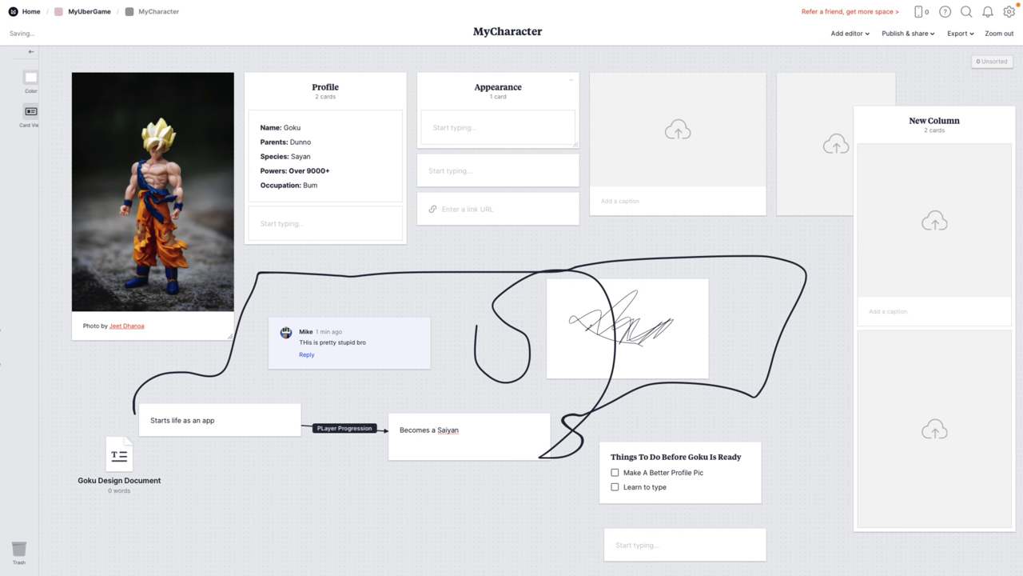
Step: Write the lines "Type whatever you want here" and "Formatting is like Word" in the Goku Design Document
double_click(128, 465)
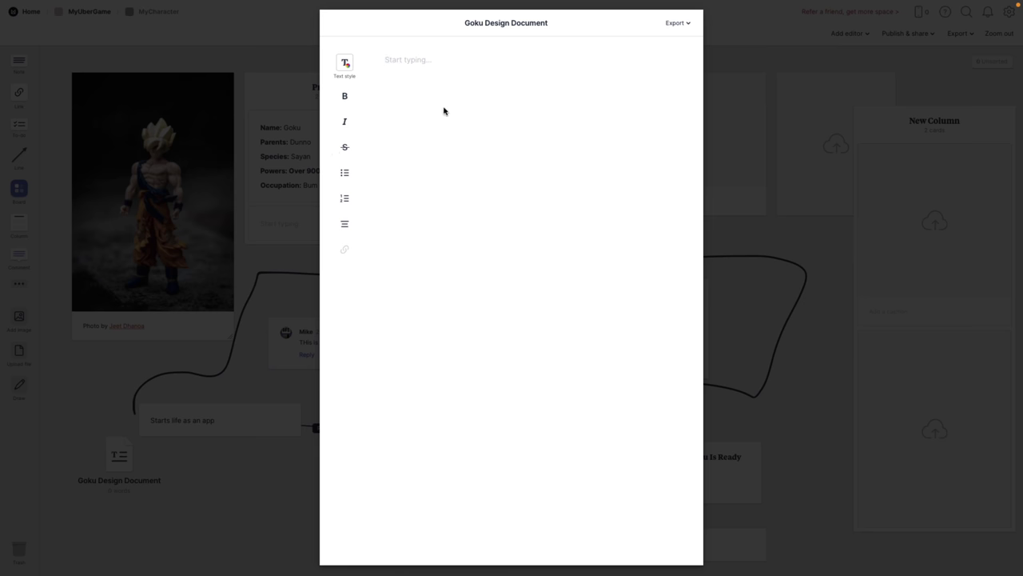
click(678, 27)
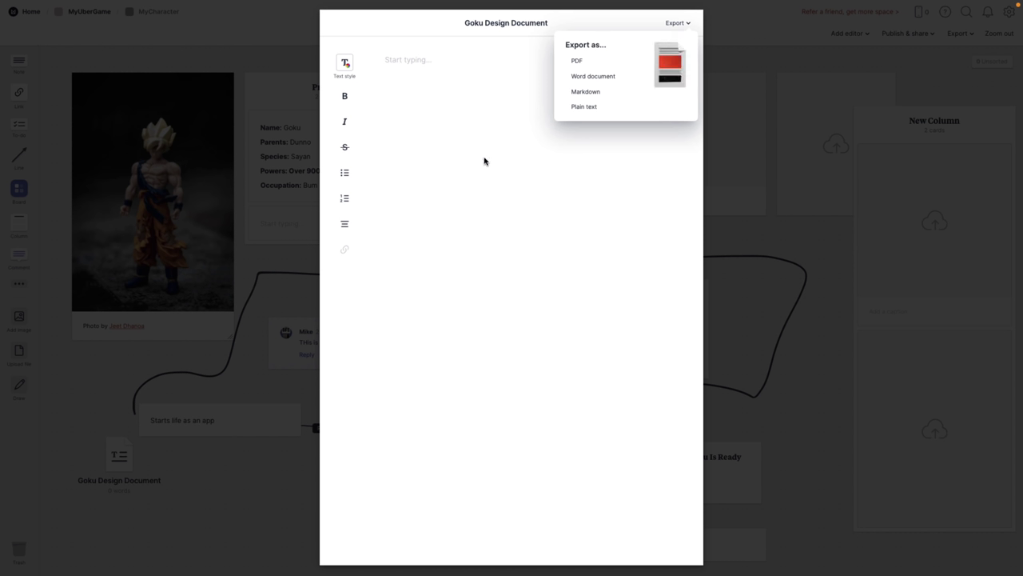
click(447, 124)
text(T)
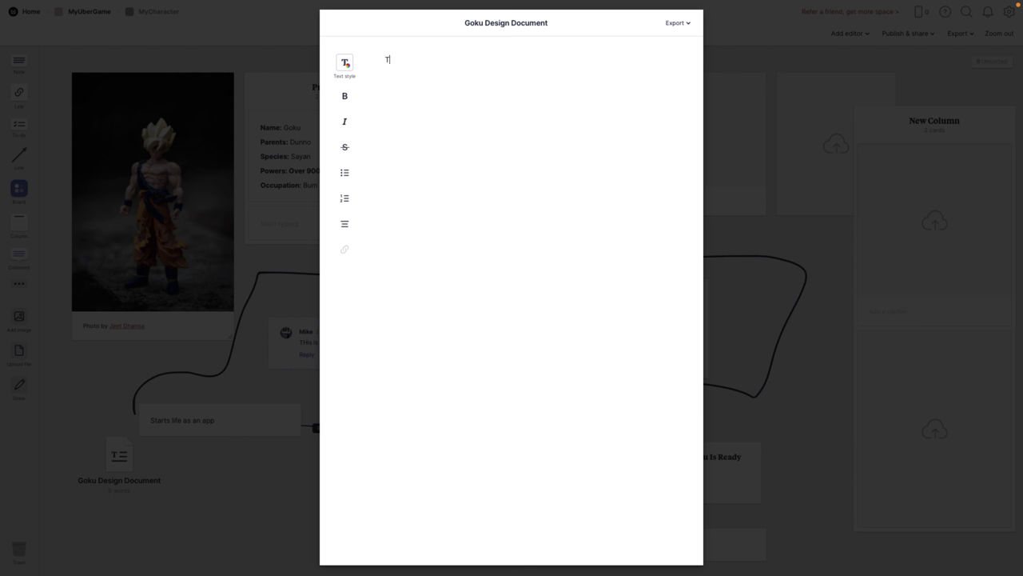
text(ype hwhatever you want here)
key(Return)
text(Formatting is like Word)
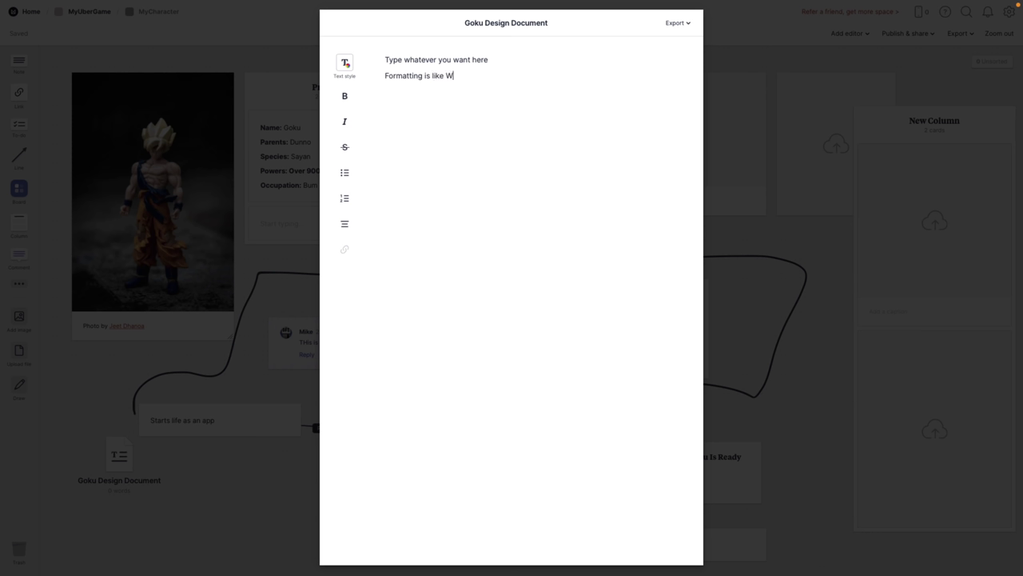
Step: Make "Word" bold in the document's second line and close the document
double_click(451, 75)
click(345, 97)
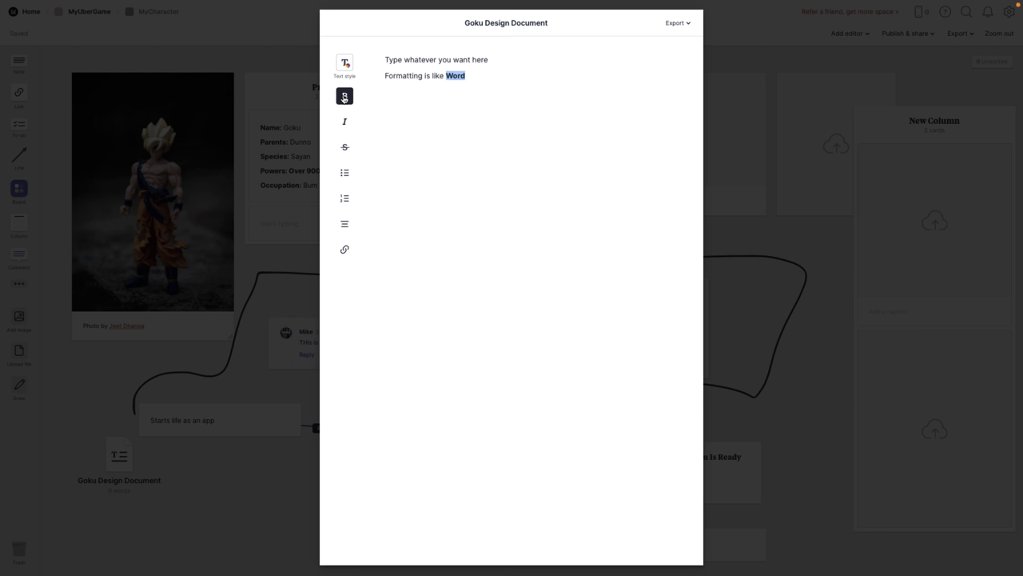
click(563, 214)
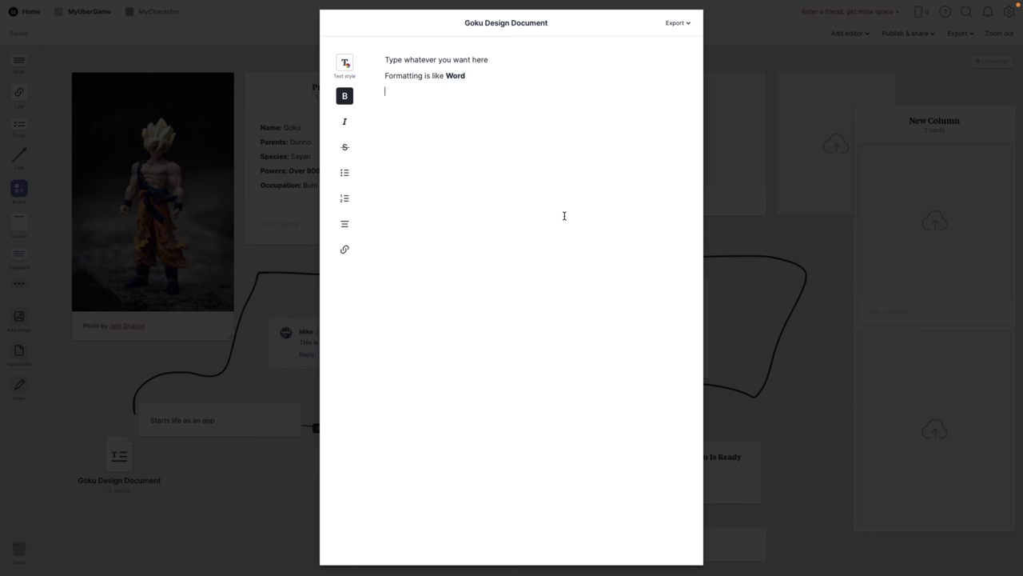
click(251, 500)
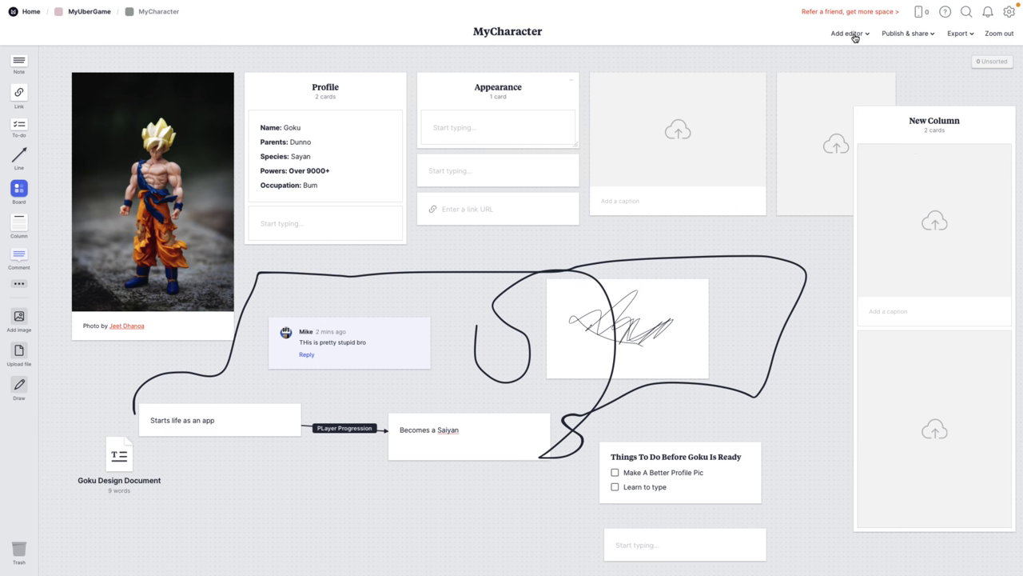
Step: Look over the publishing and sharing options for the MyCharacter board
click(889, 35)
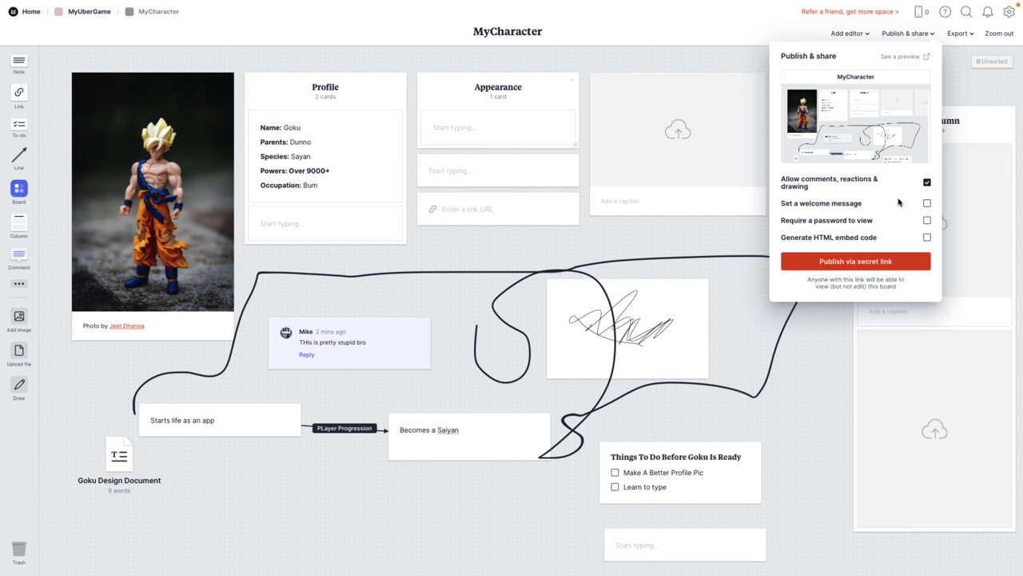
Step: Export the MyCharacter board layout as a high-quality PDF and allow the site to download files
click(964, 38)
click(965, 37)
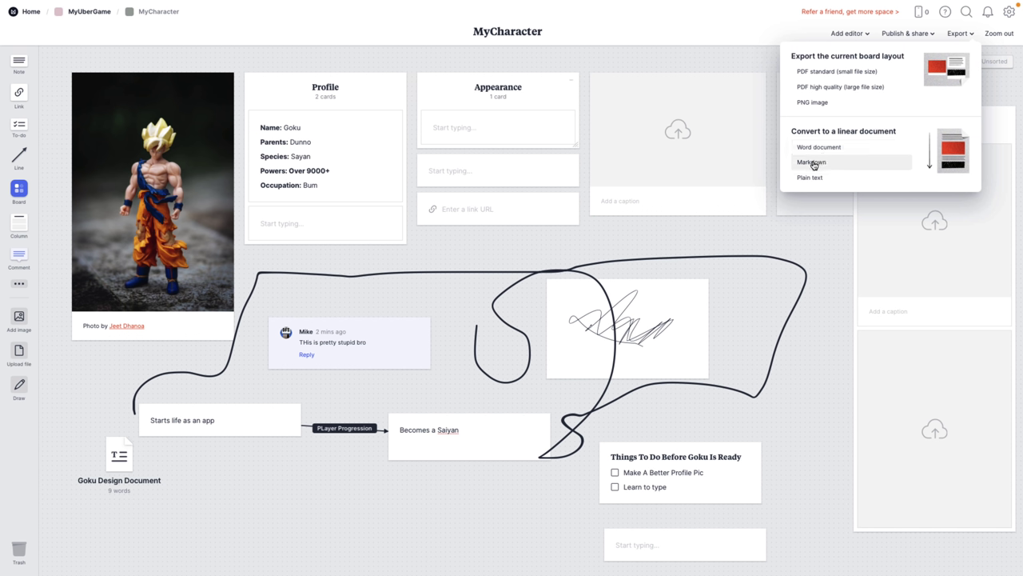
click(844, 87)
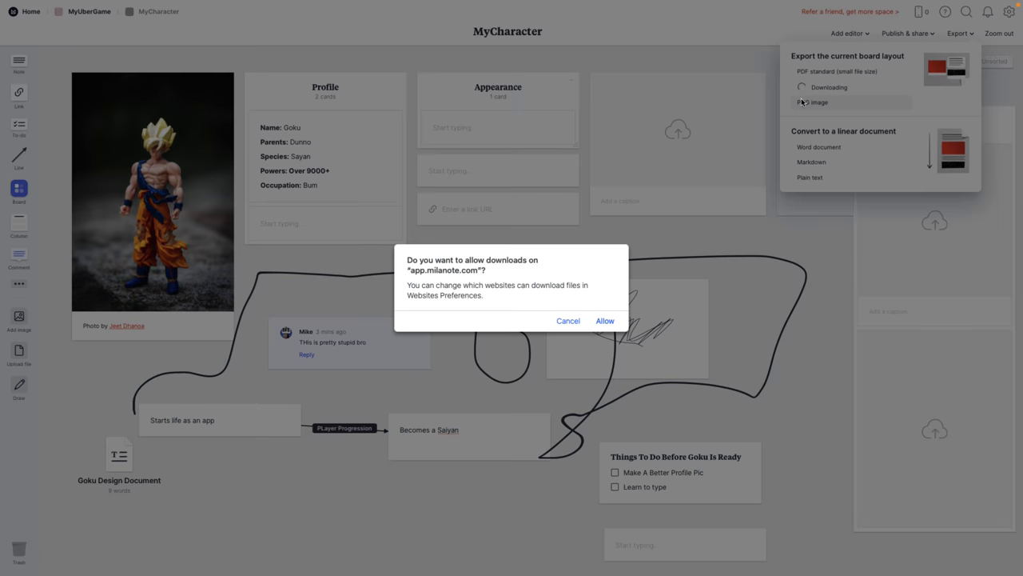
click(609, 324)
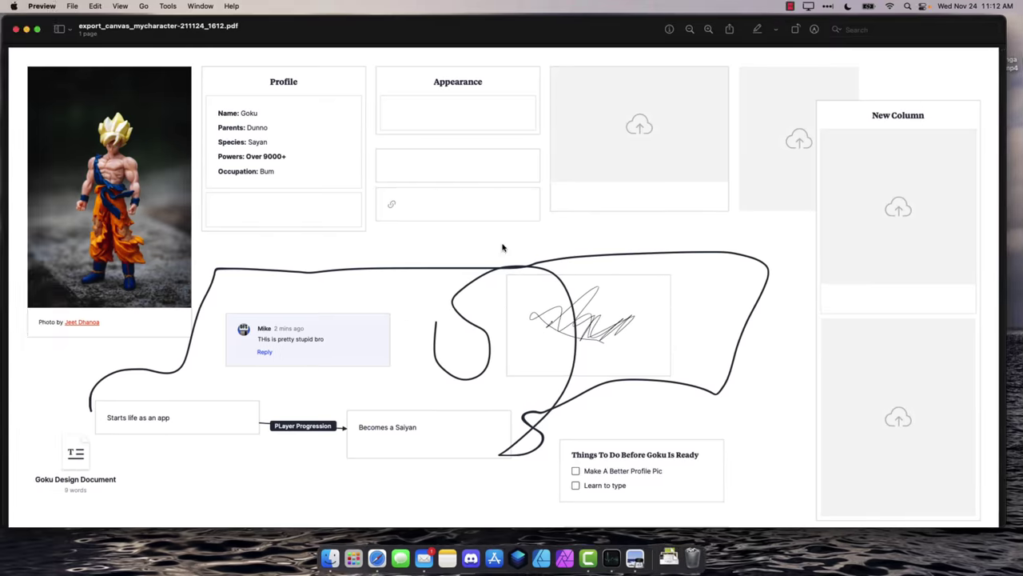
Step: Check the layout of the exported PDF in Preview and return to the Milanote board
scroll(672, 293, down, 1)
scroll(672, 293, up, 2)
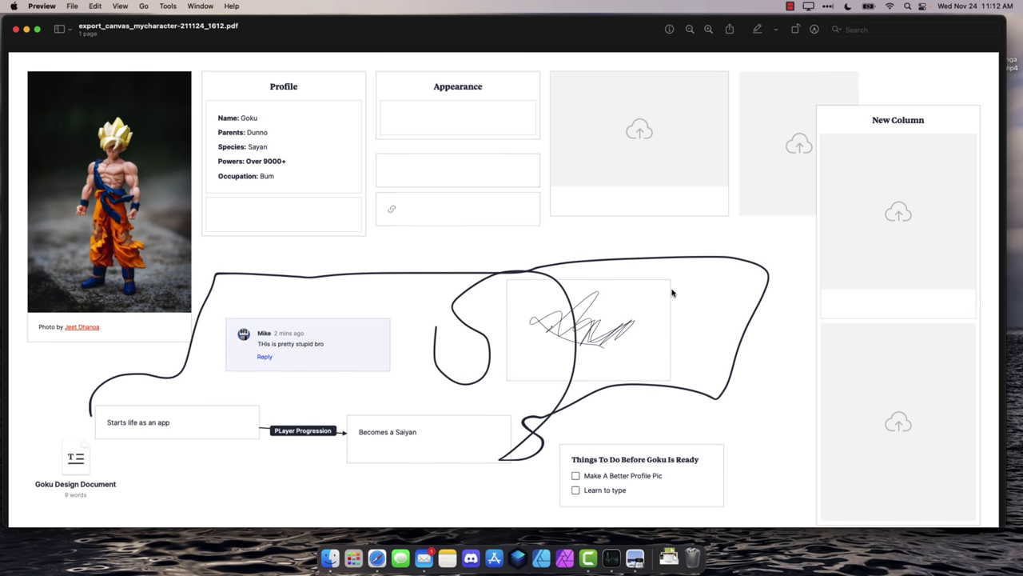
key(ctrl+Right)
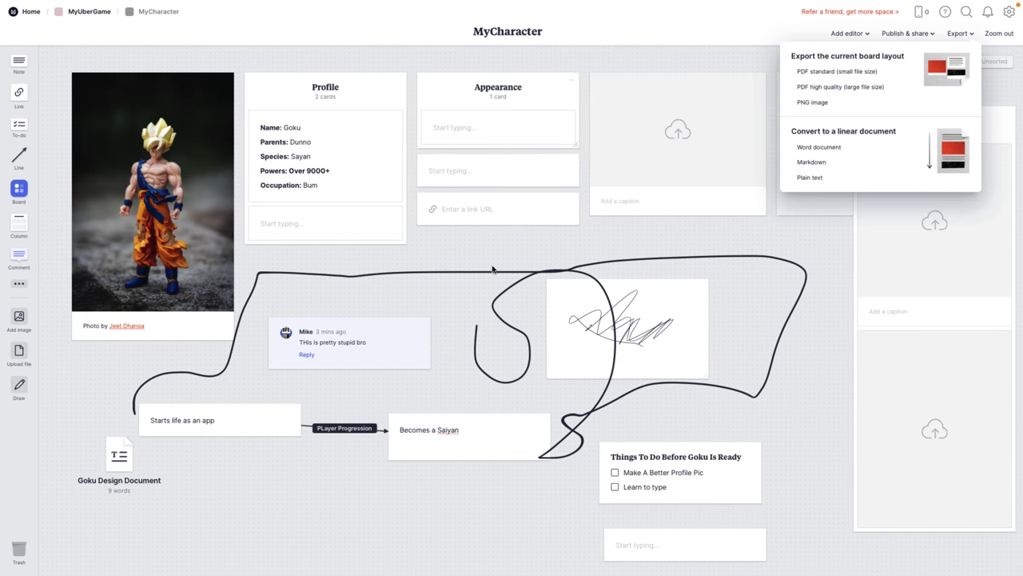
Step: Go to the MyUberGame board and give the MyCharacter board a kicking-figure icon found with the search "fighter"
click(95, 12)
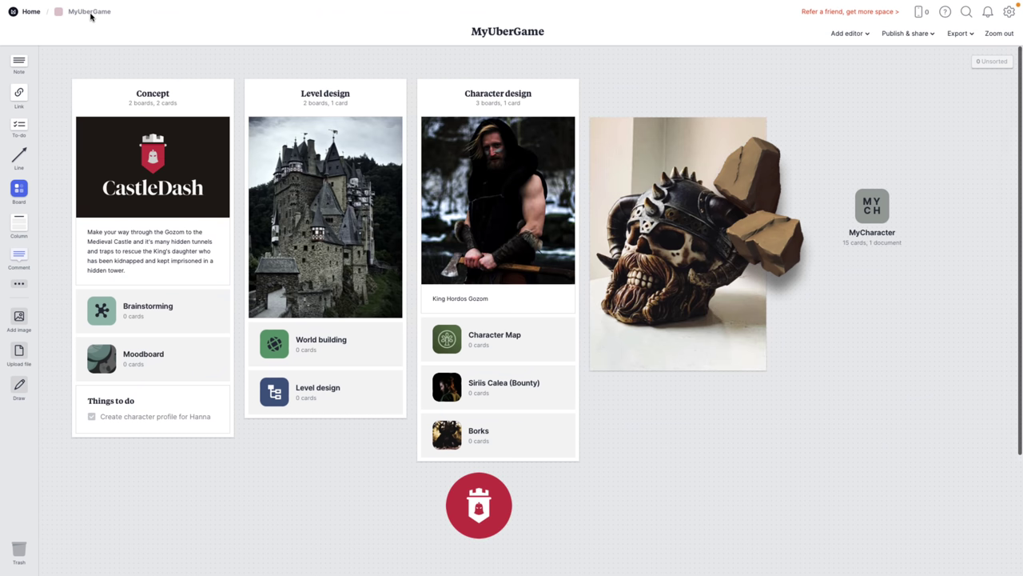
click(877, 198)
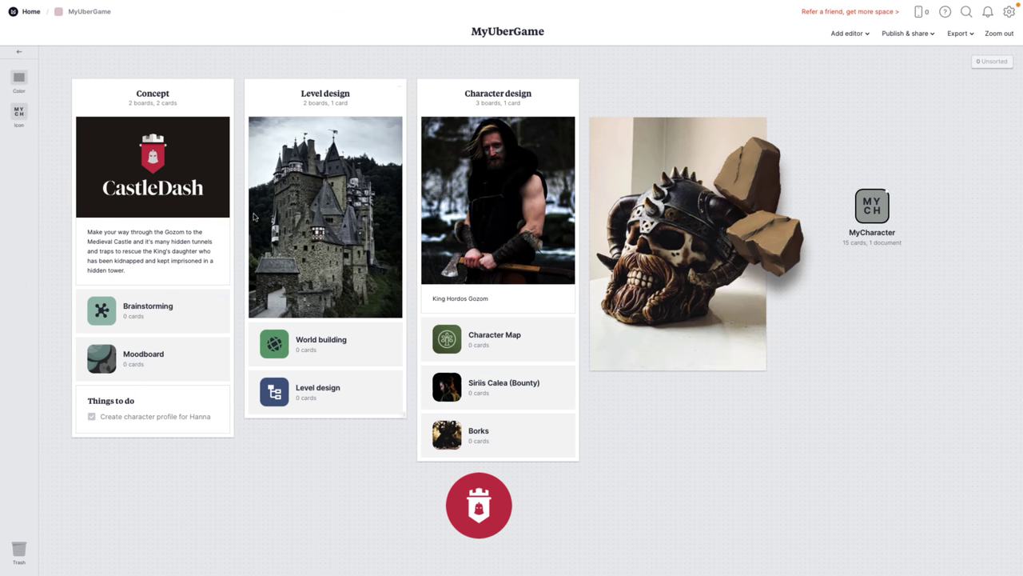
click(19, 112)
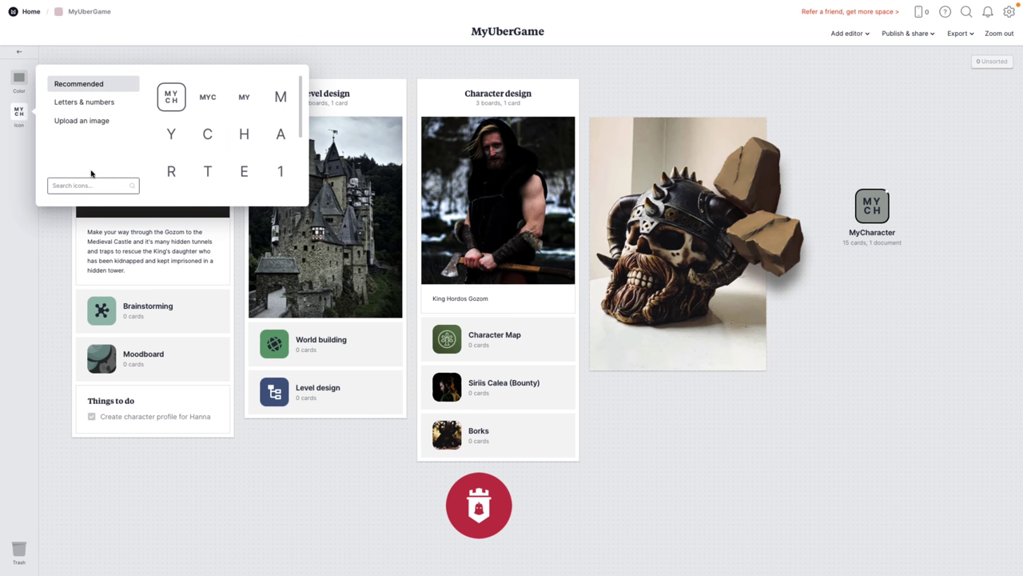
text(fighter)
key(Return)
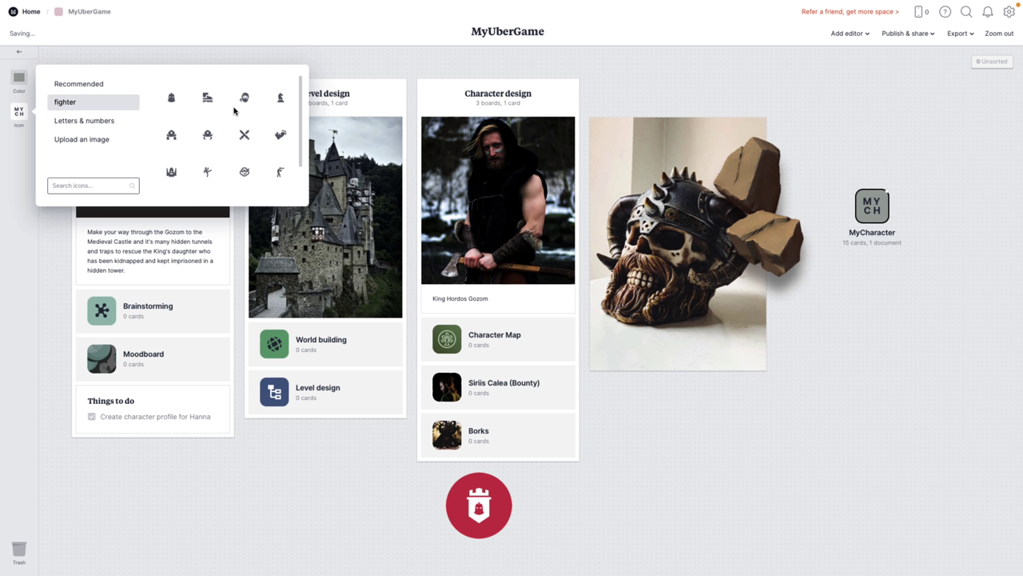
click(207, 172)
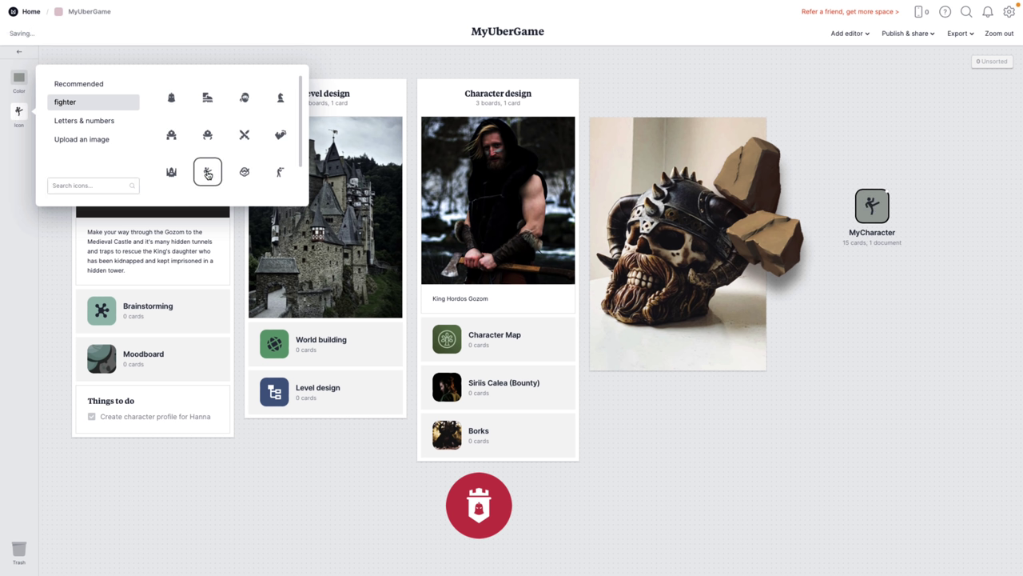
Step: Rename the MyCharacter board as "Goku"
click(882, 233)
click(882, 233)
text(Goku)
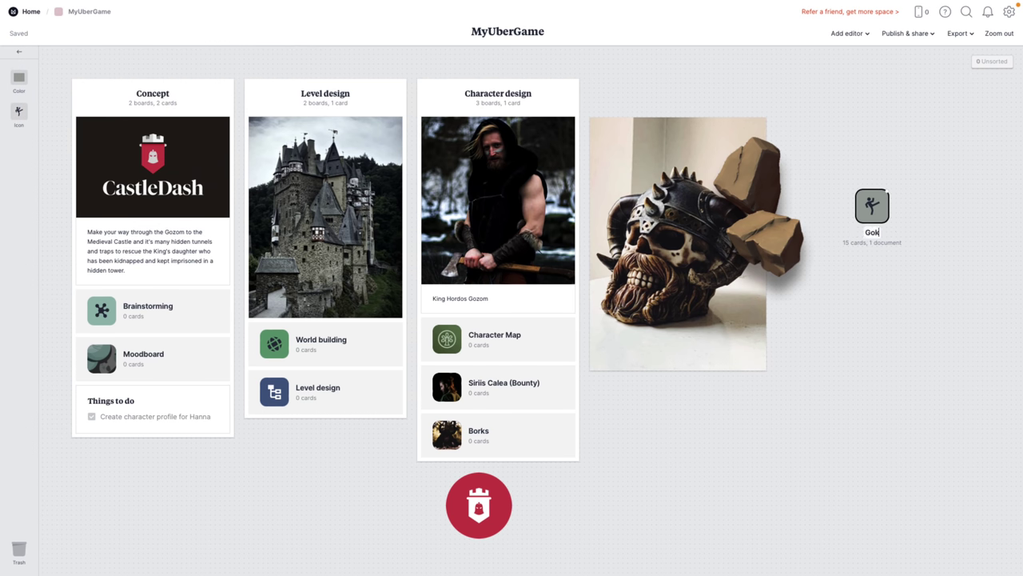
key(Return)
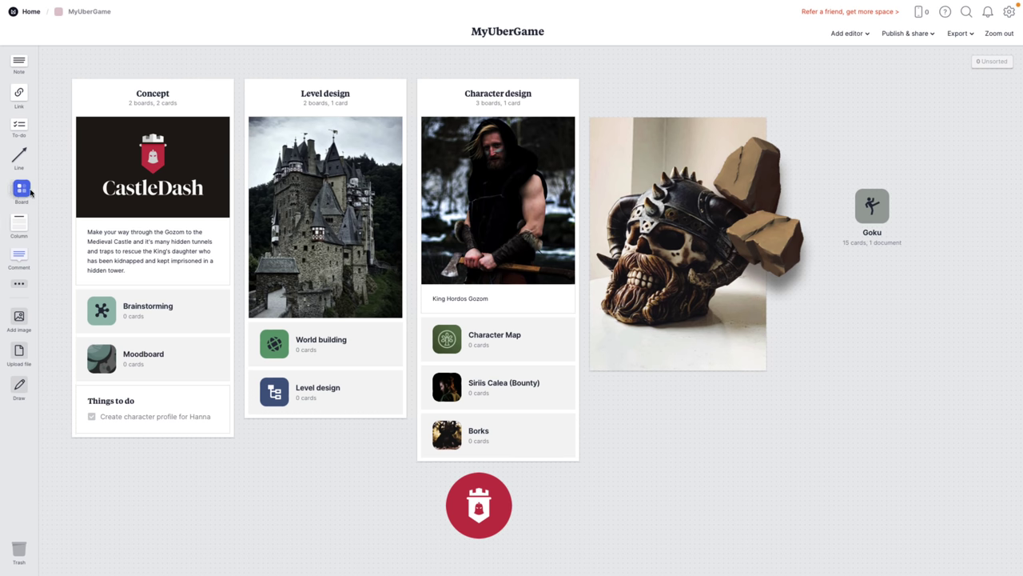
Step: Add a new board below the skull image on the MyUberGame board, open it and dismiss the shortcuts tip
drag(21, 192, 759, 425)
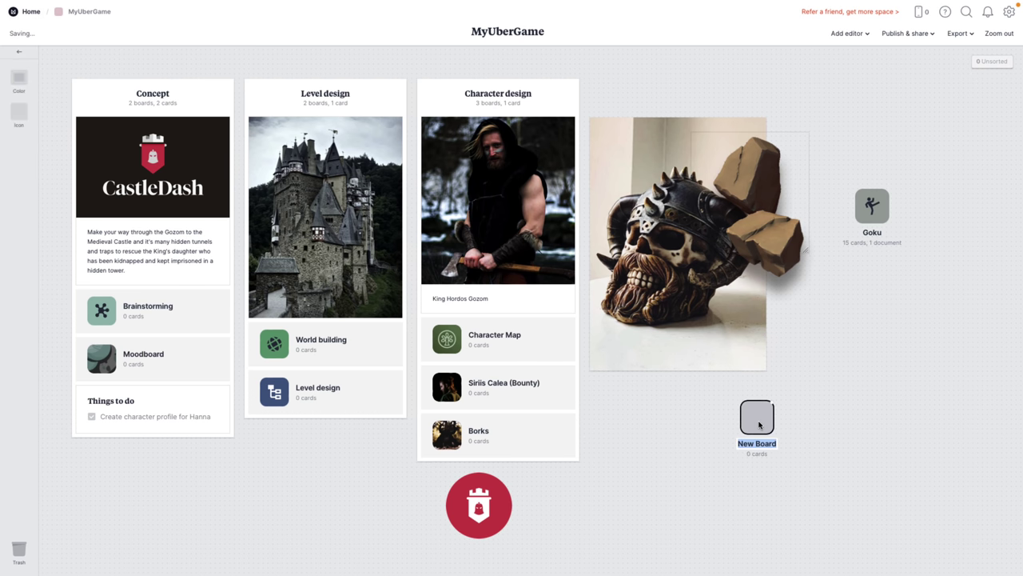
double_click(759, 425)
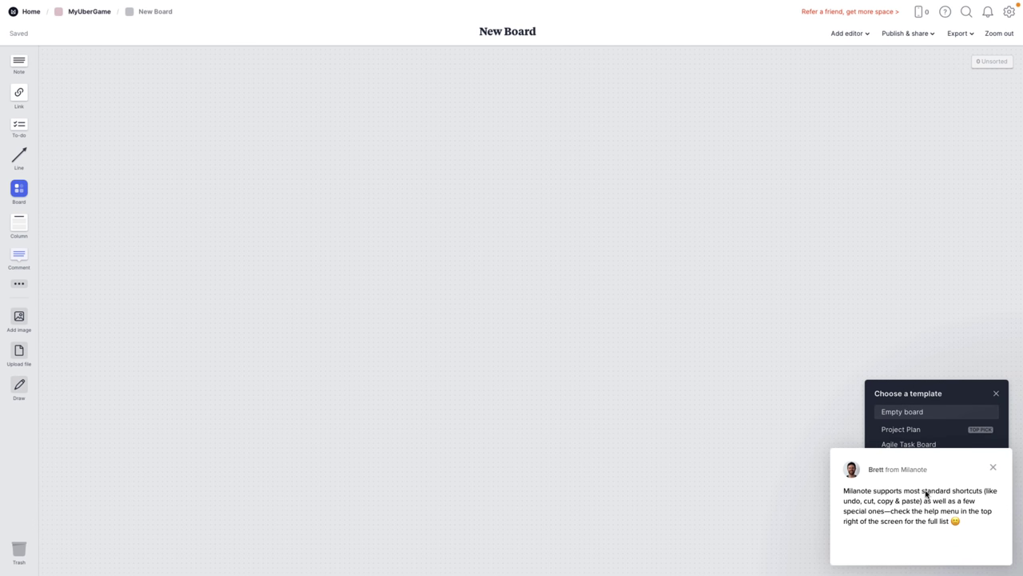
click(991, 468)
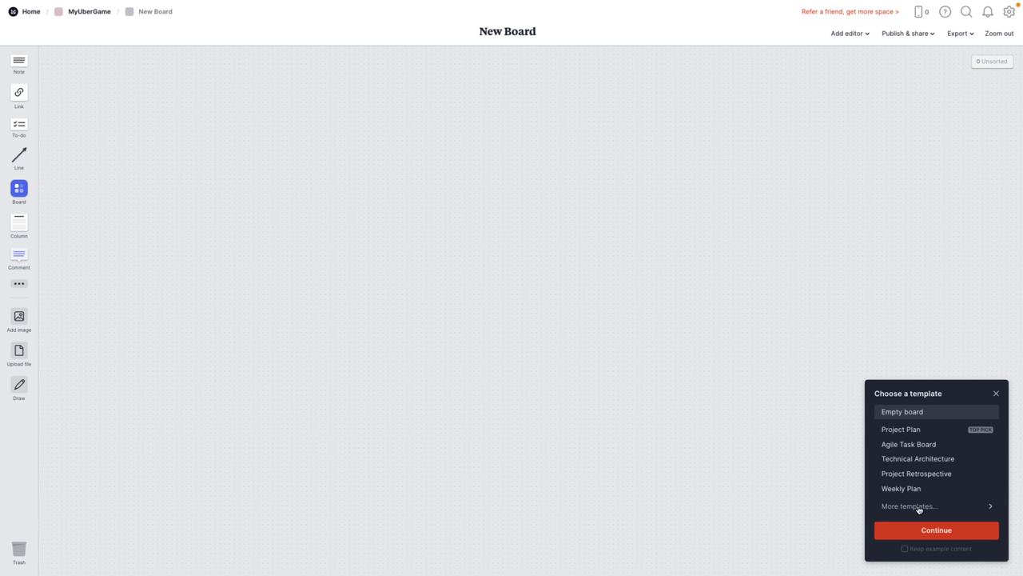
Step: Apply the Game Flow Diagram template from Game Design with example content kept, and move the Save / Exit card slightly up
click(919, 507)
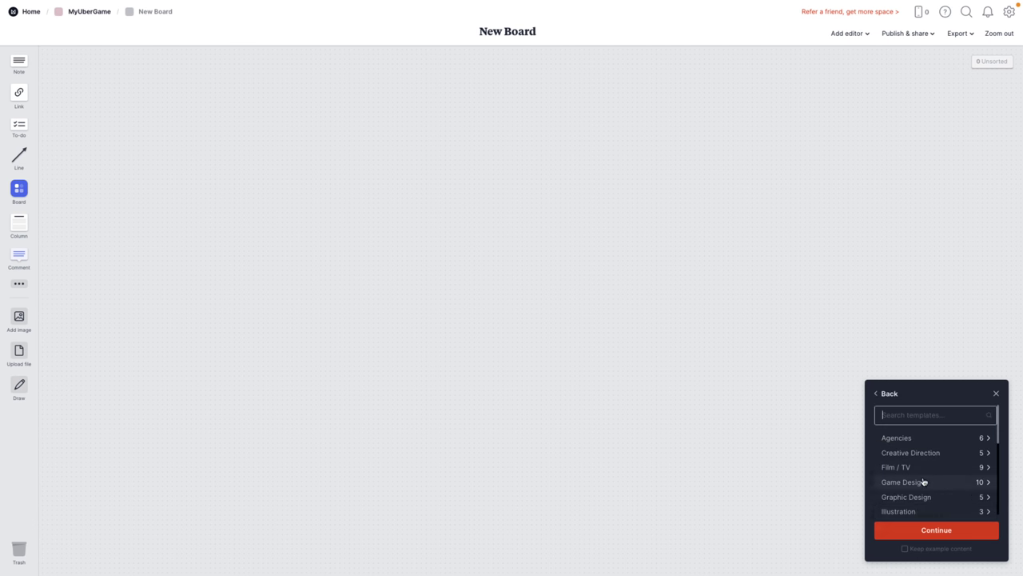
click(916, 483)
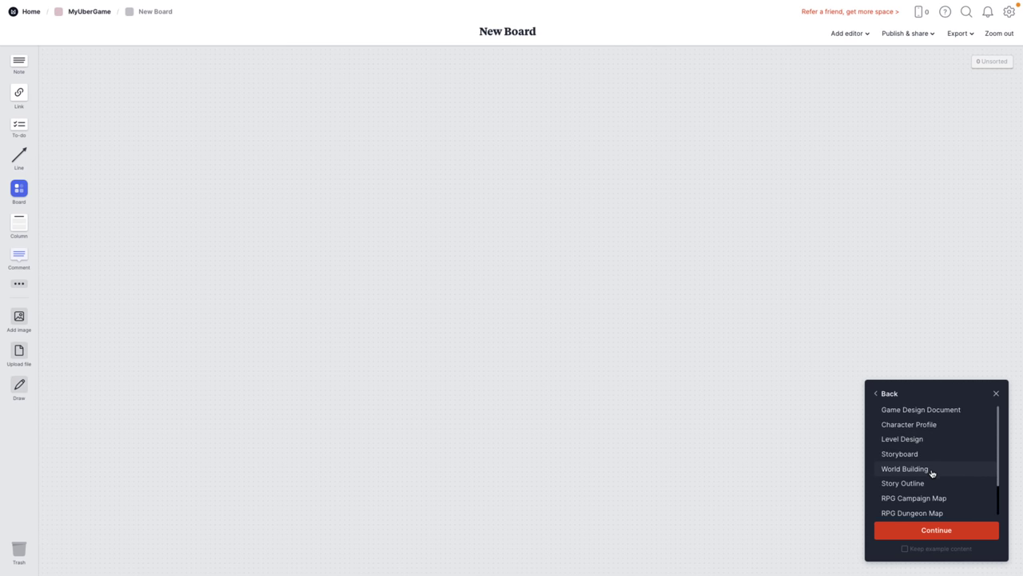
scroll(932, 473, down, 2)
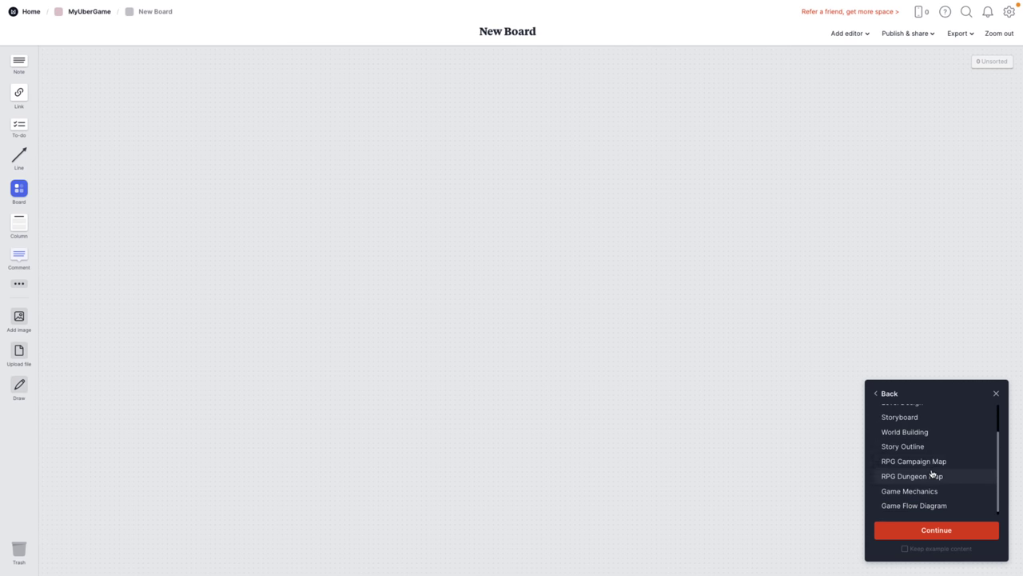
click(891, 508)
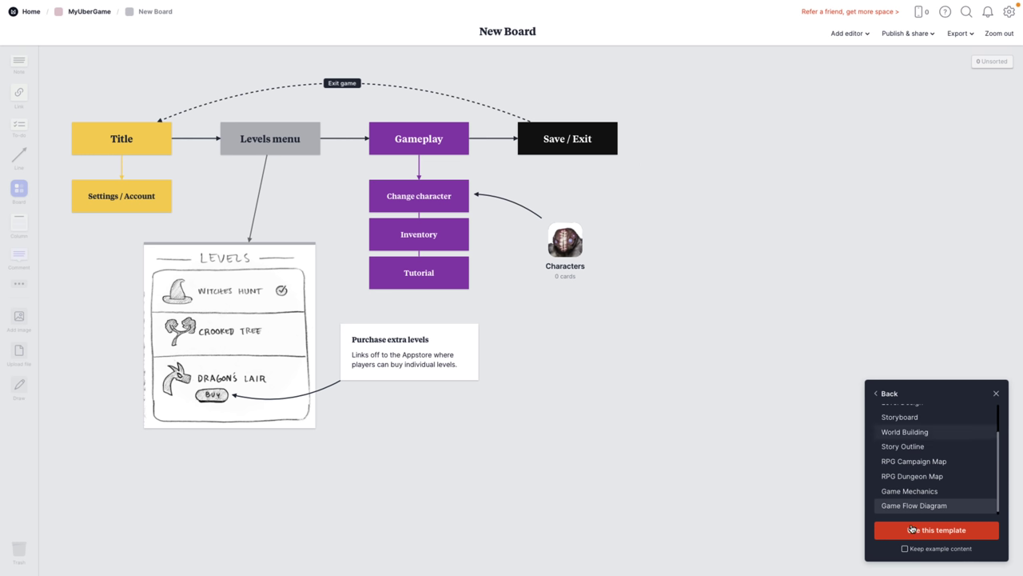
click(905, 549)
click(924, 535)
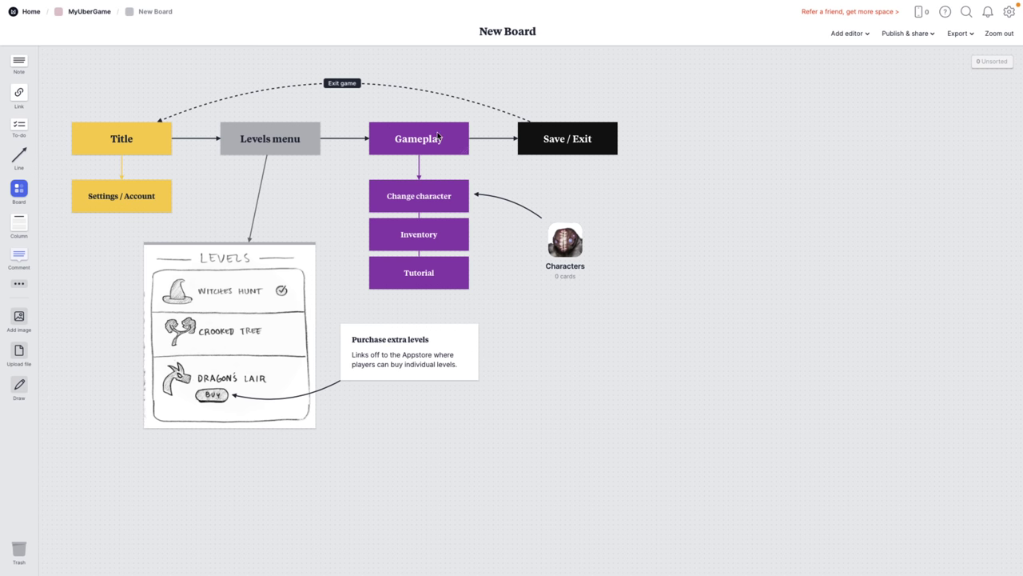
drag(558, 146, 564, 126)
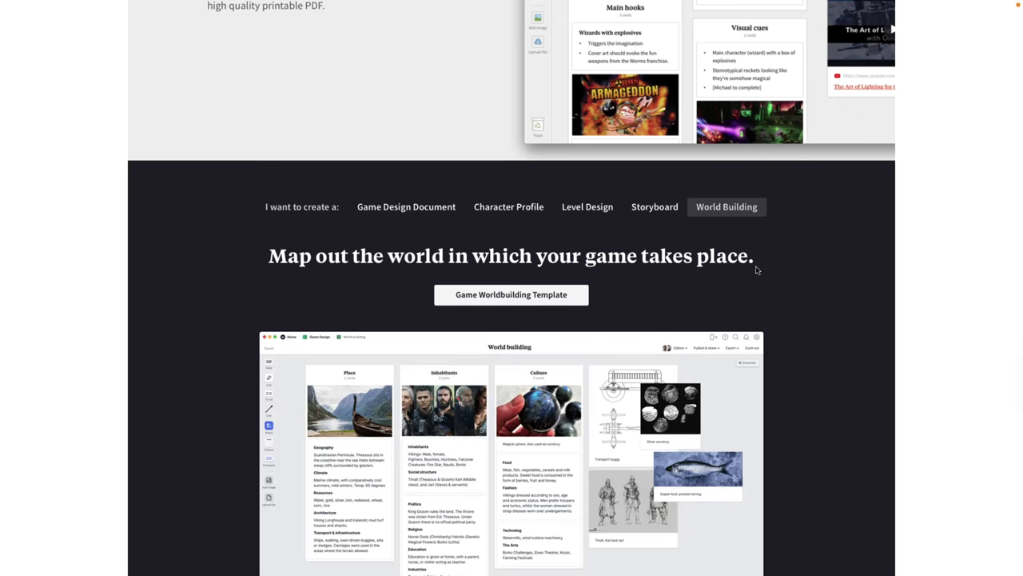
Step: Look through the Milanote website's video game planning page and open Plans & pricing
scroll(756, 270, up, 20)
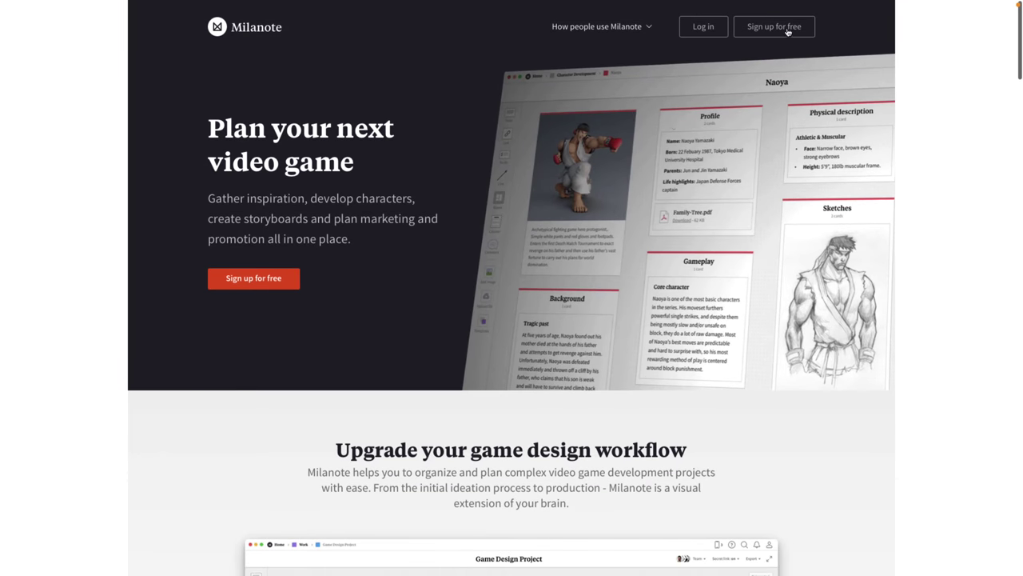
scroll(548, 185, down, 1)
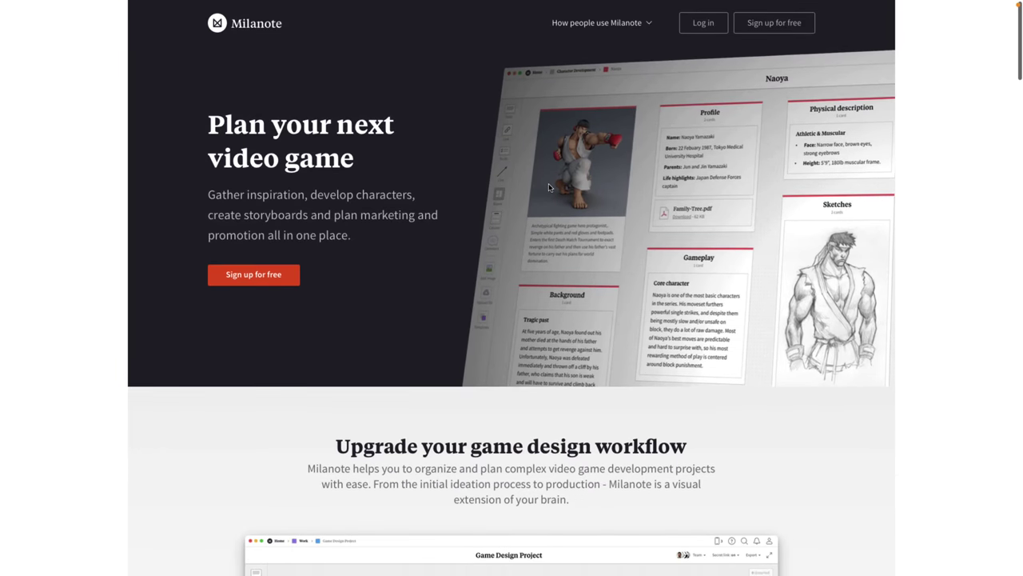
scroll(777, 157, down, 15)
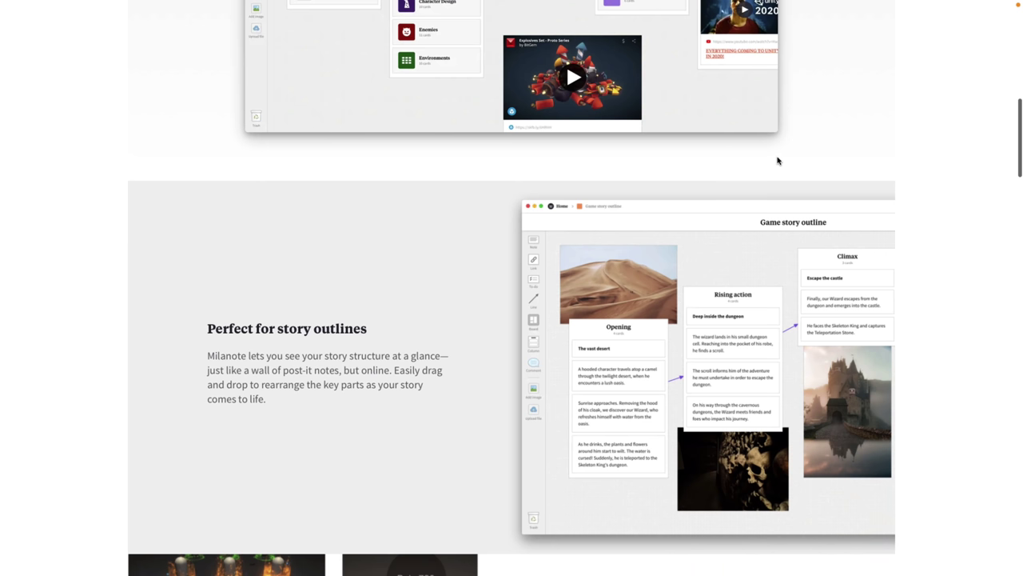
scroll(777, 157, down, 20)
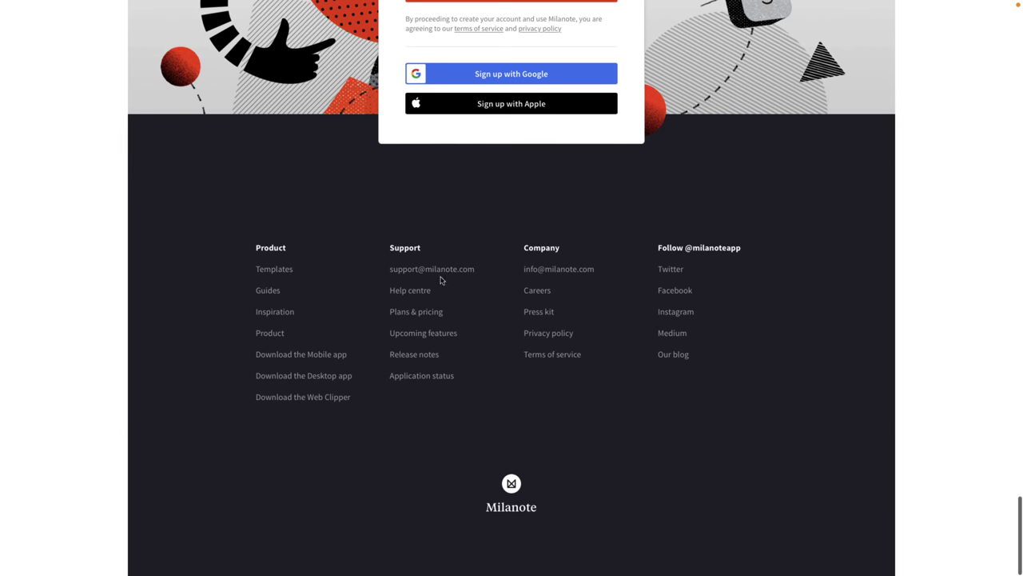
click(405, 312)
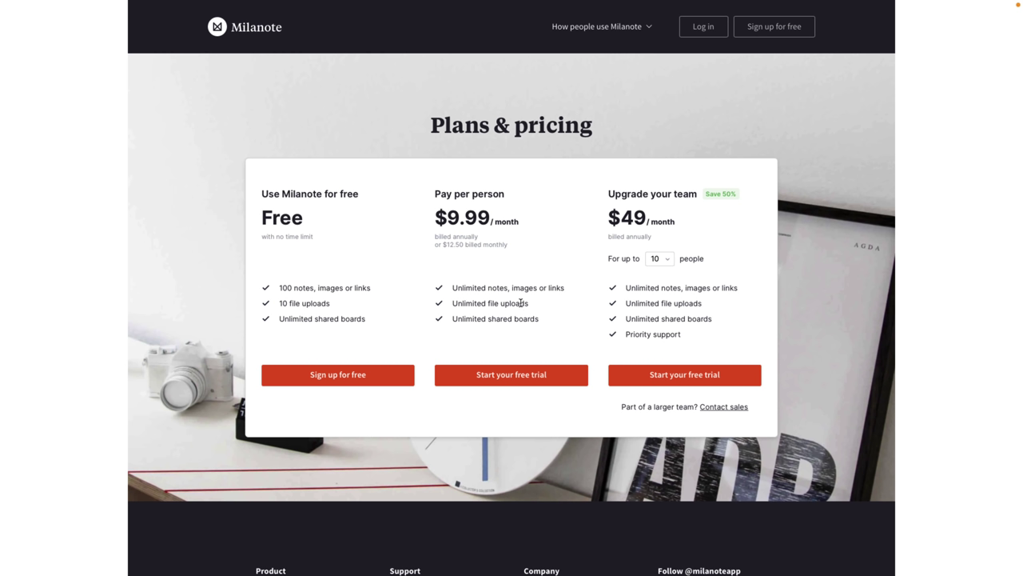
Step: Check the team plan's price for up to 50 people
click(655, 258)
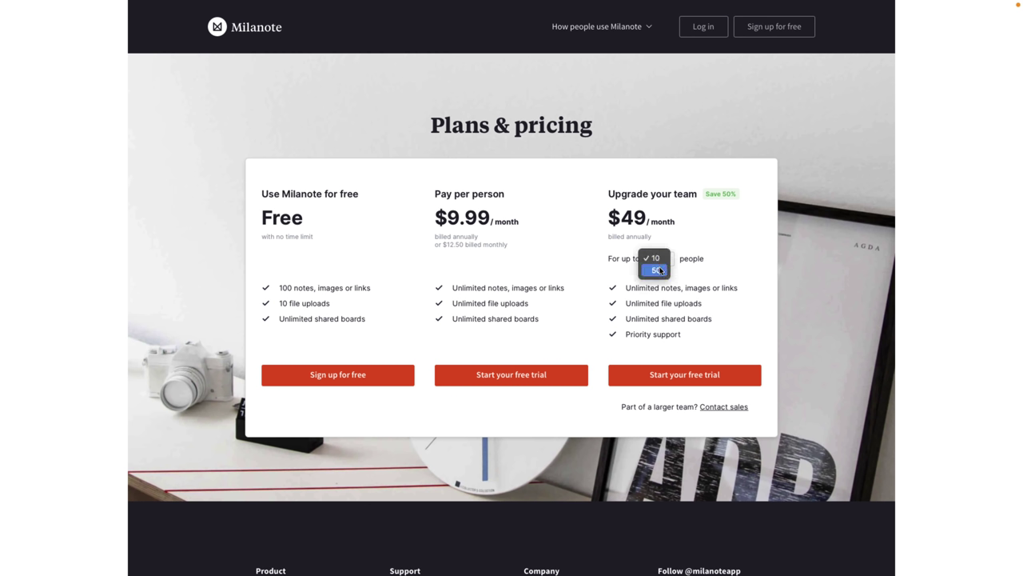
click(657, 270)
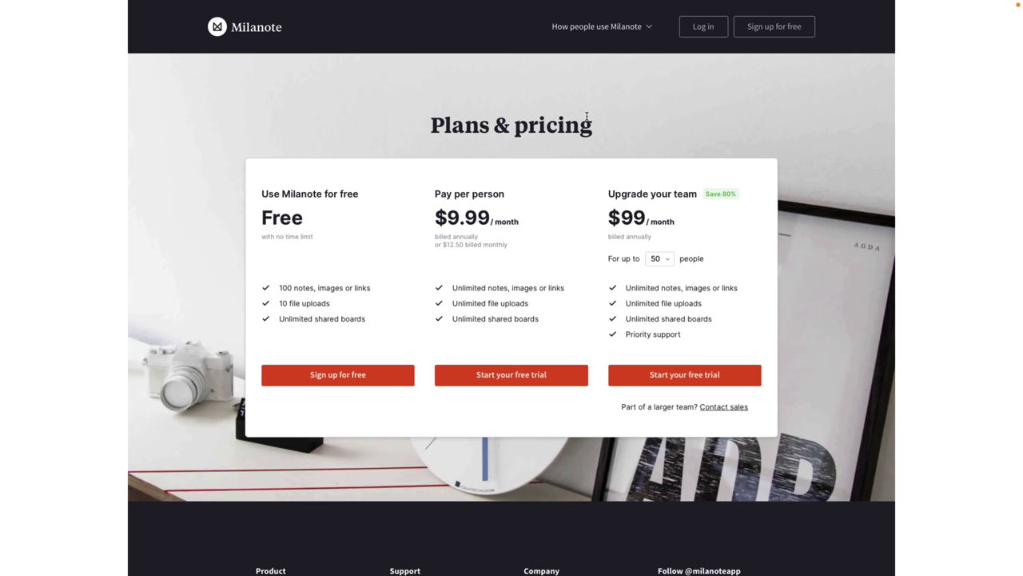
scroll(849, 219, down, 1)
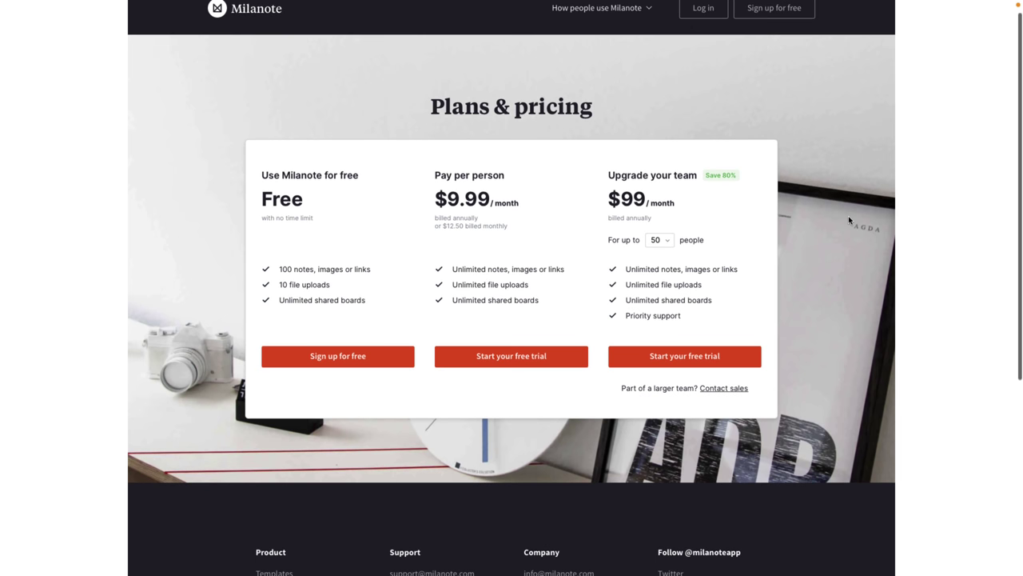
scroll(849, 219, up, 1)
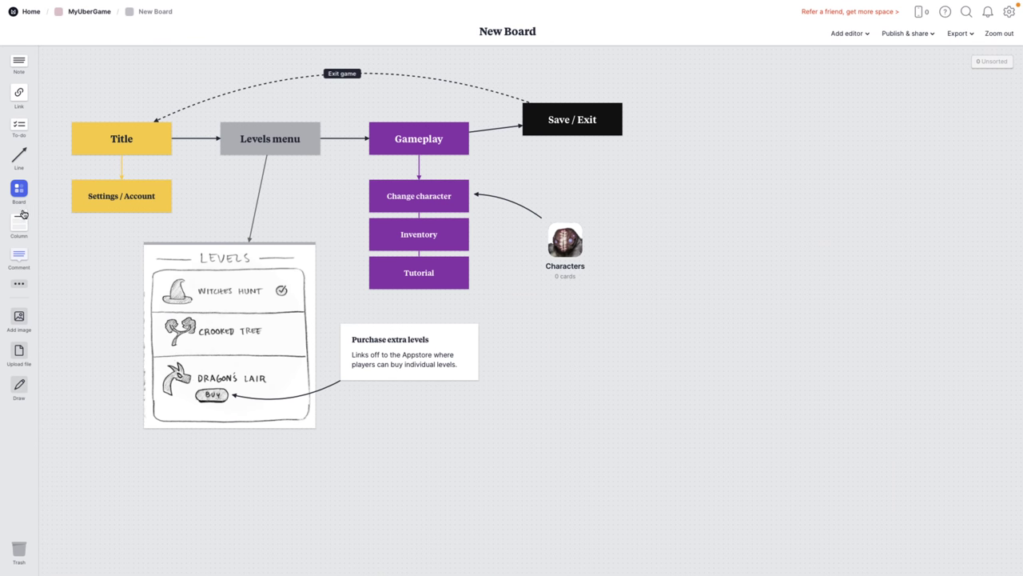
Step: Add a nested board to the game flow board, open it and preview the Weekly Plan template
drag(21, 198, 296, 258)
drag(767, 311, 769, 307)
click(771, 297)
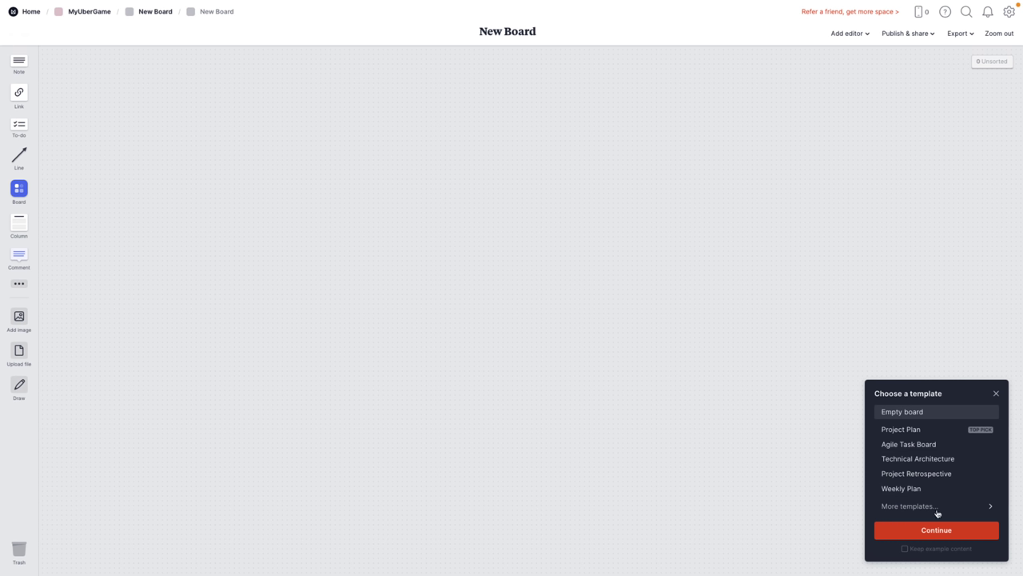
click(916, 491)
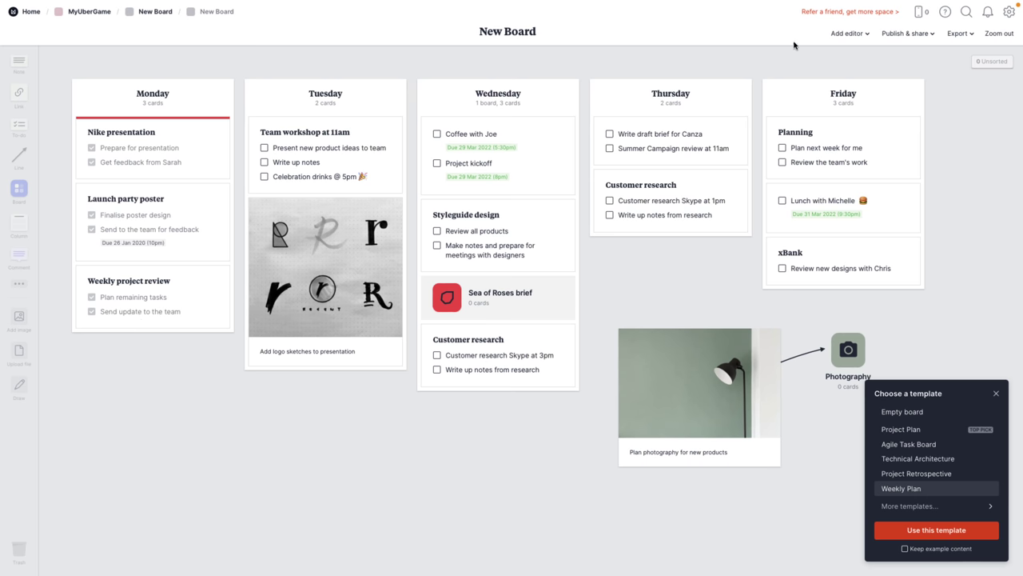
Step: Check the board's export options and the account's free-plan usage, and return to the MyUberGame board
click(964, 40)
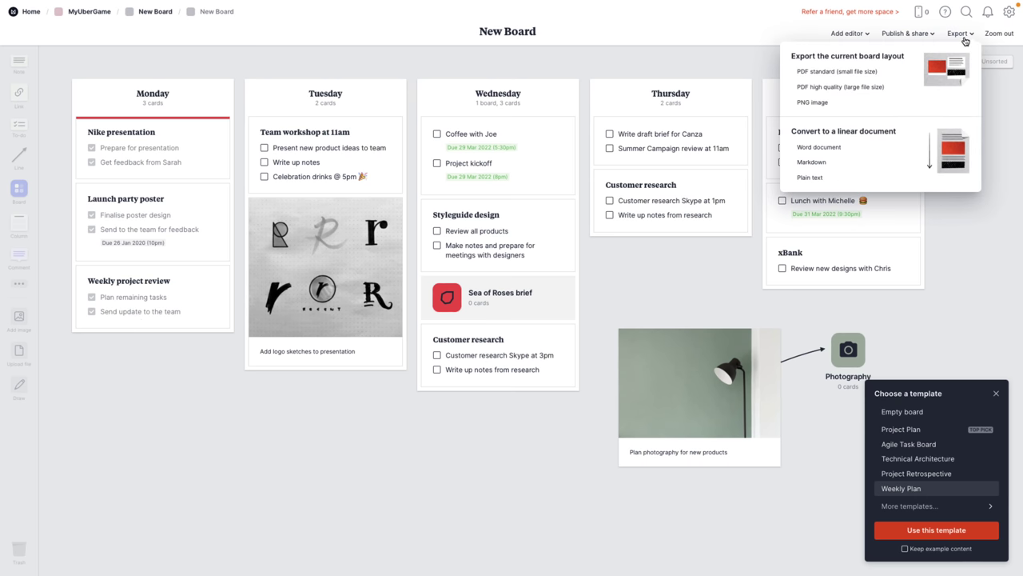
click(1009, 16)
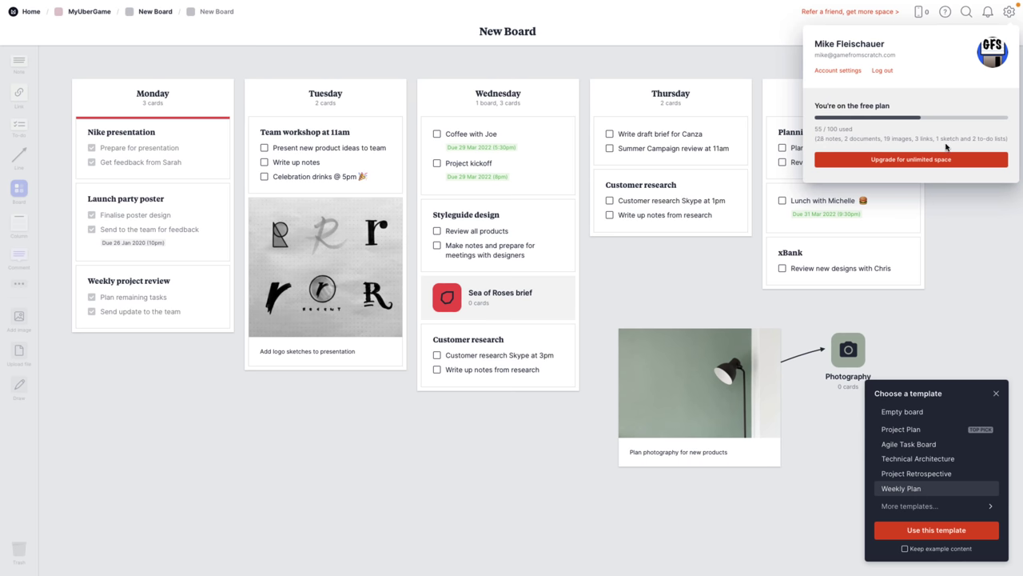
click(481, 372)
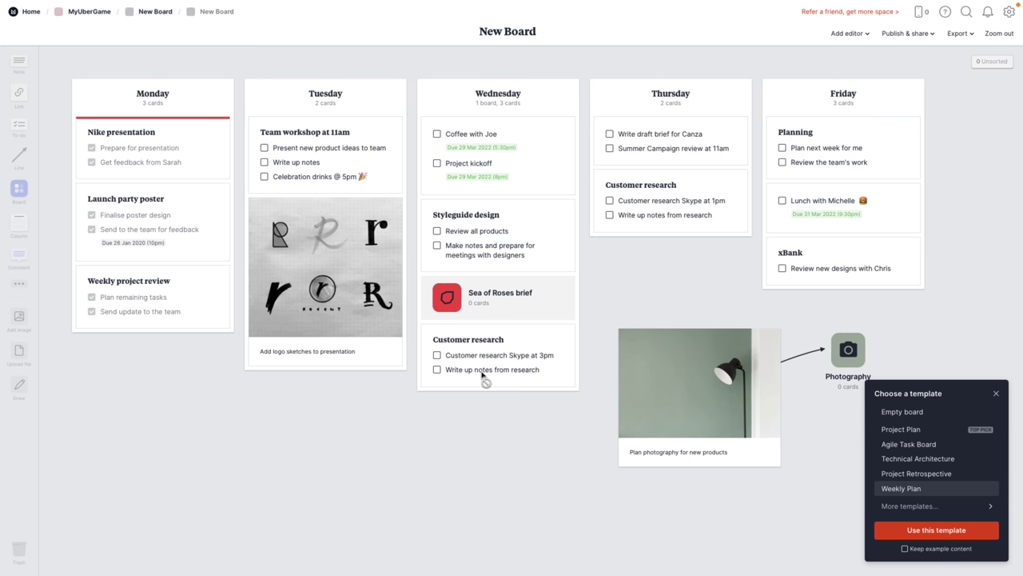
click(157, 12)
click(88, 13)
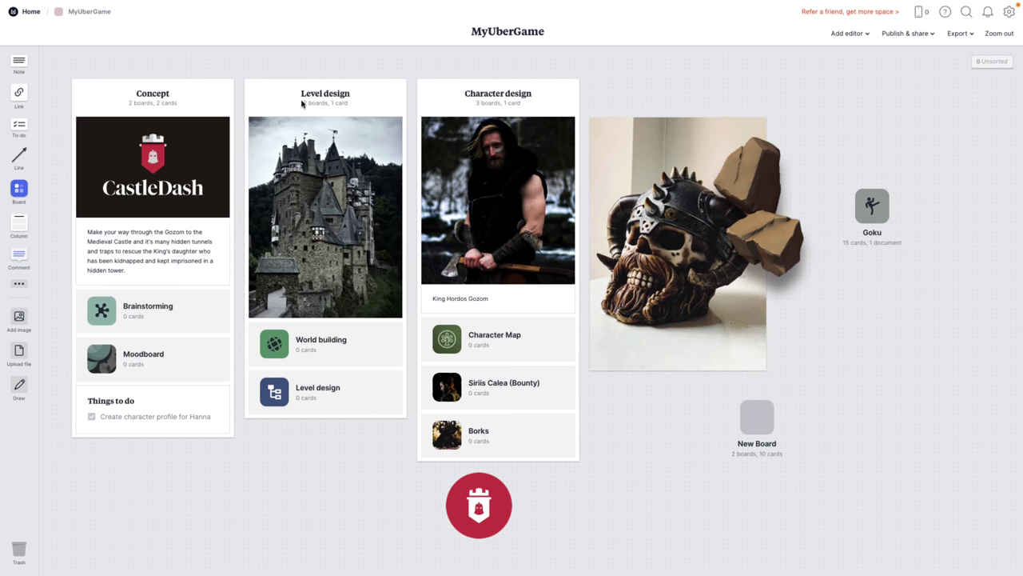